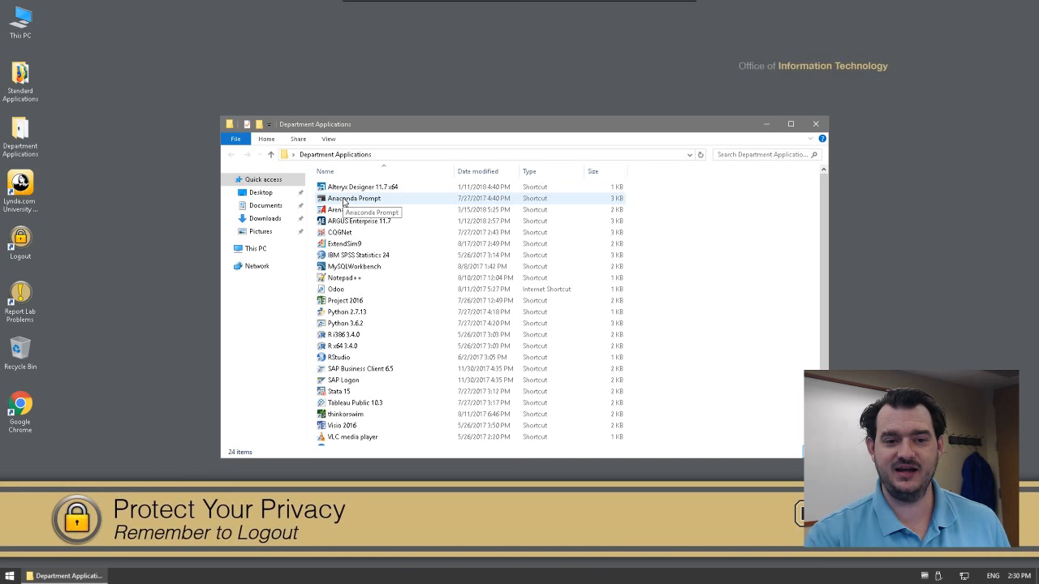
Step: Run pip install kaggle in Anaconda Prompt, installing kaggle-1.0.5, certifi-2018.1.18 and urllib3-1.22
double_click(344, 200)
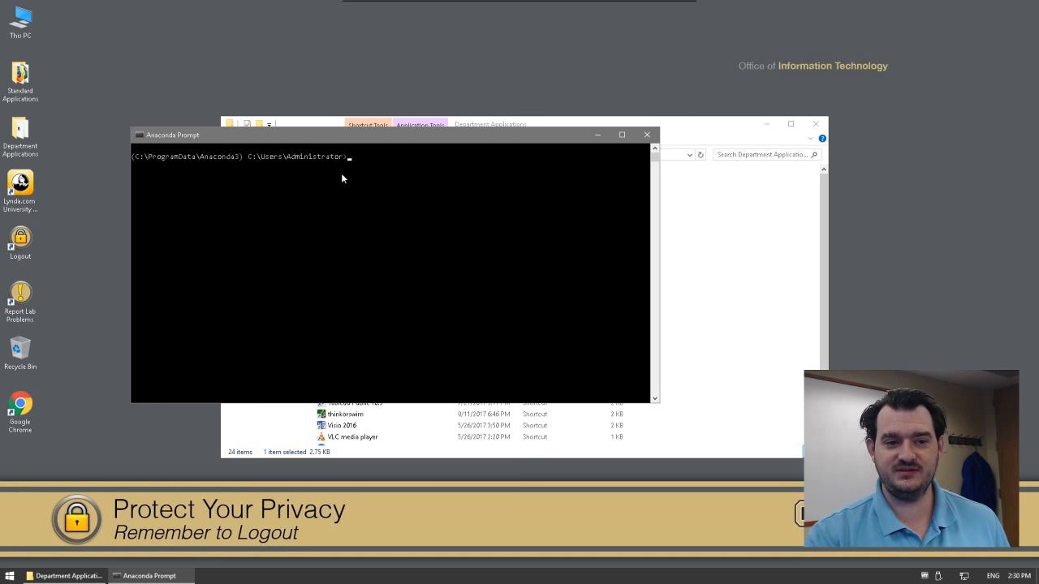
left_click(404, 175)
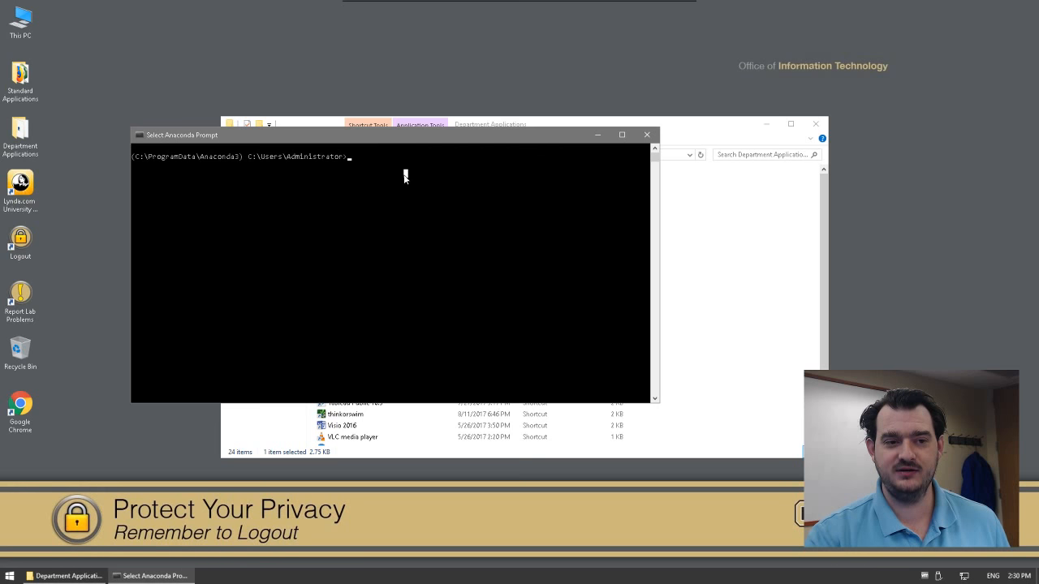
left_click(352, 158)
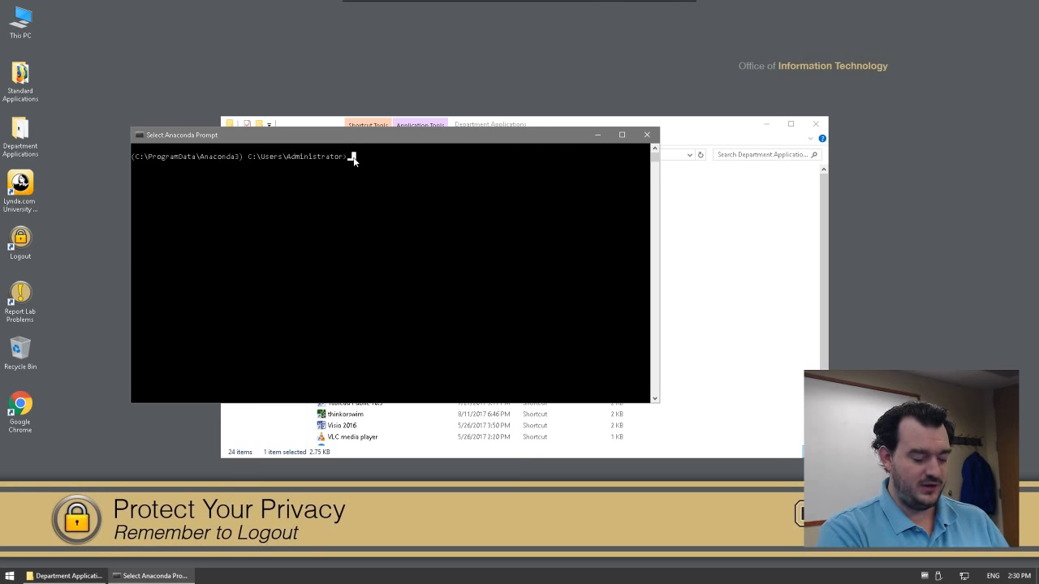
type("pip")
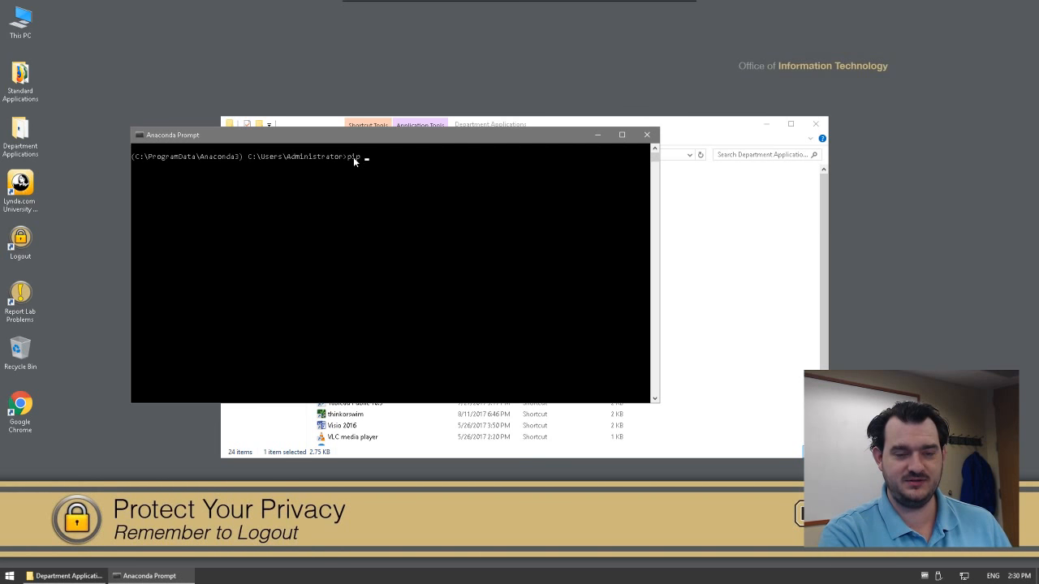
type(" install ")
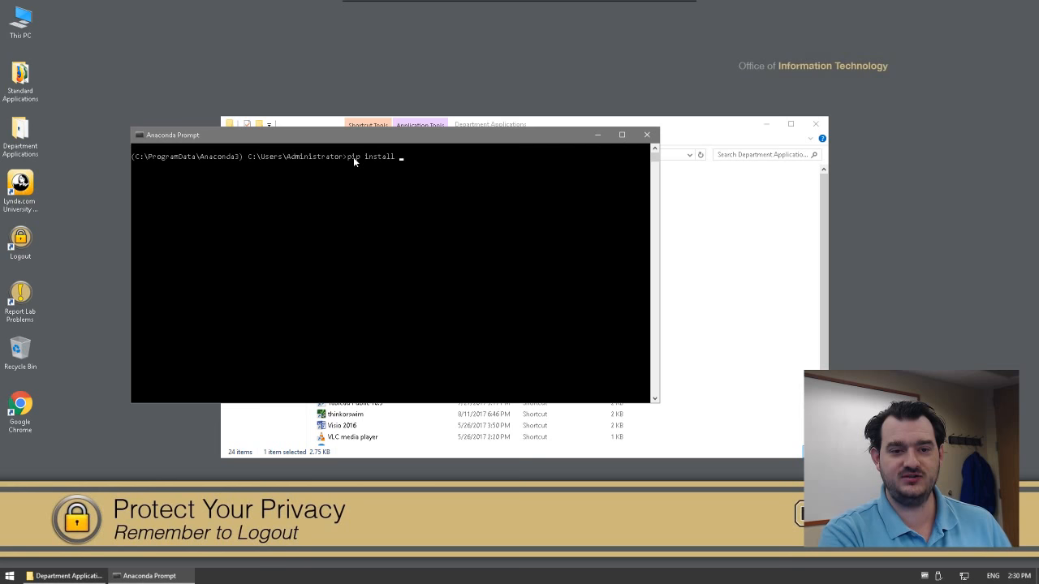
type("kagg")
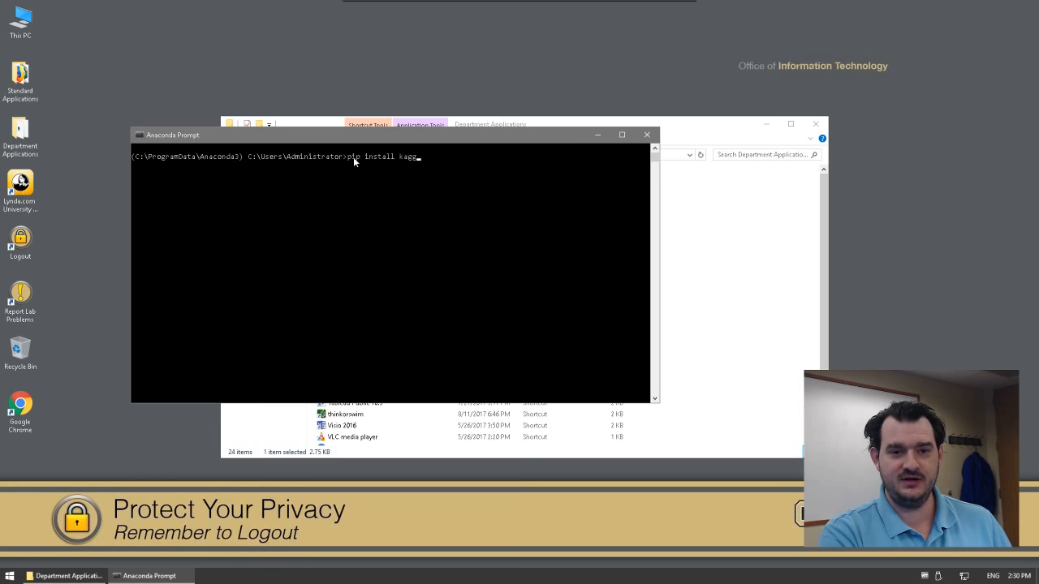
type("le")
key("Return")
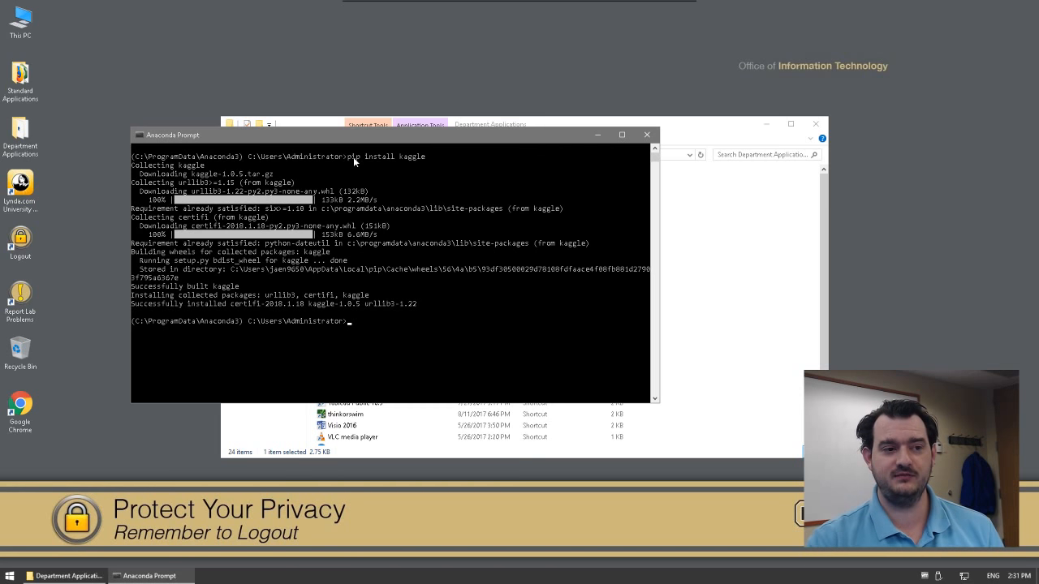
left_click(31, 401)
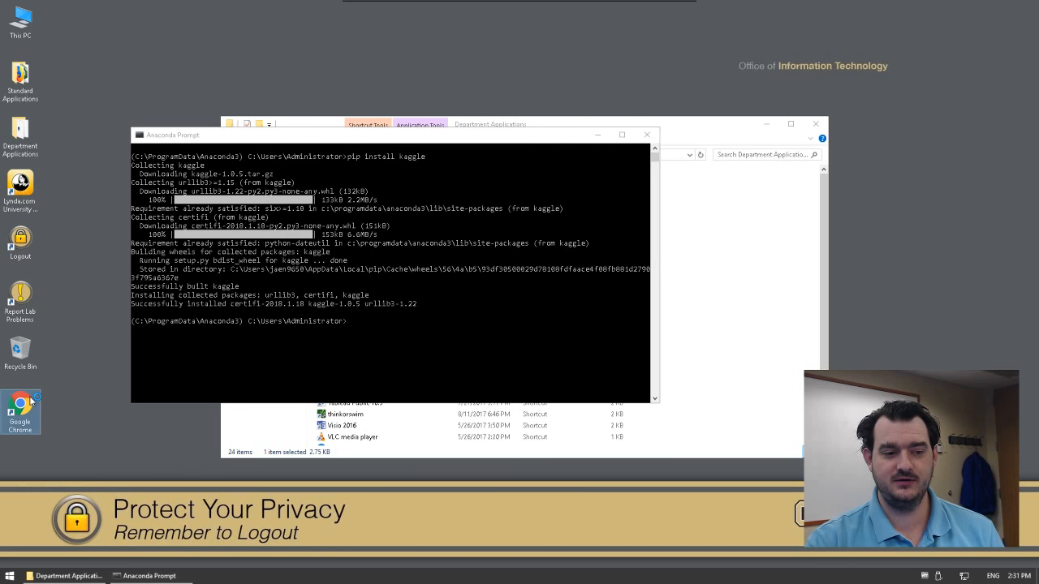
Step: Load kaggle.com in the web browser and maximize the window
double_click(31, 400)
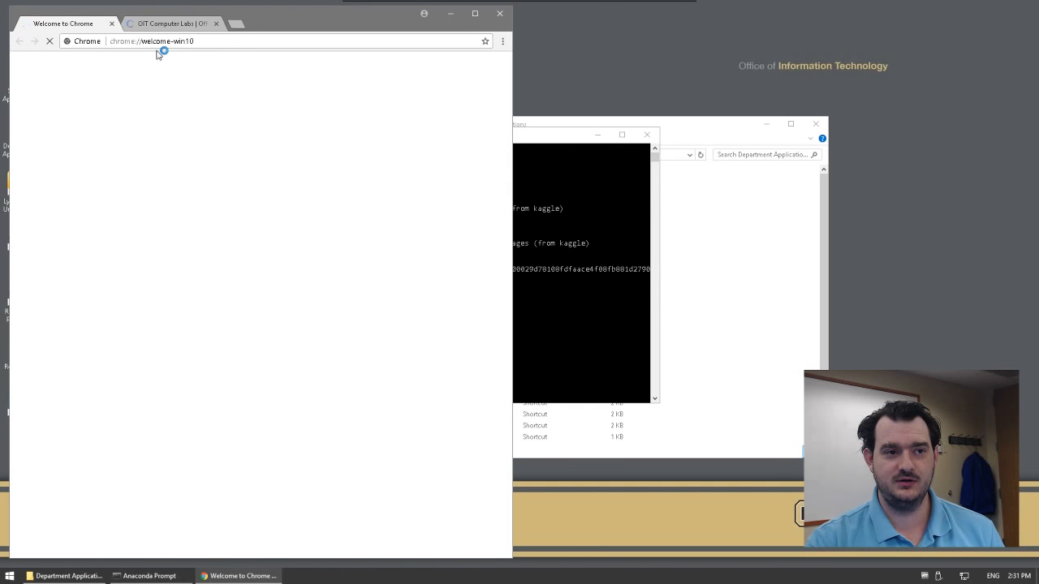
left_click(159, 42)
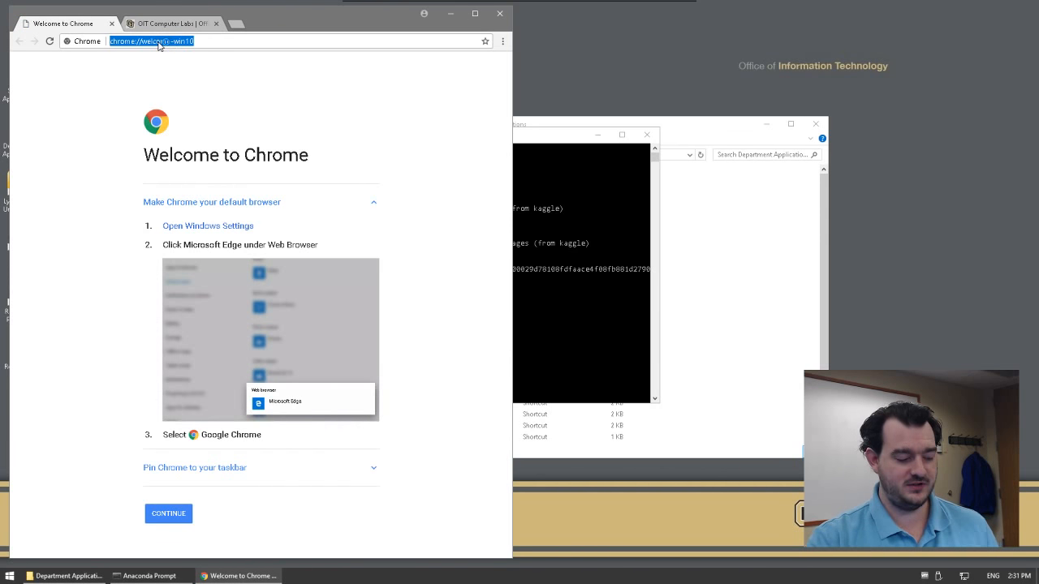
type("kagg")
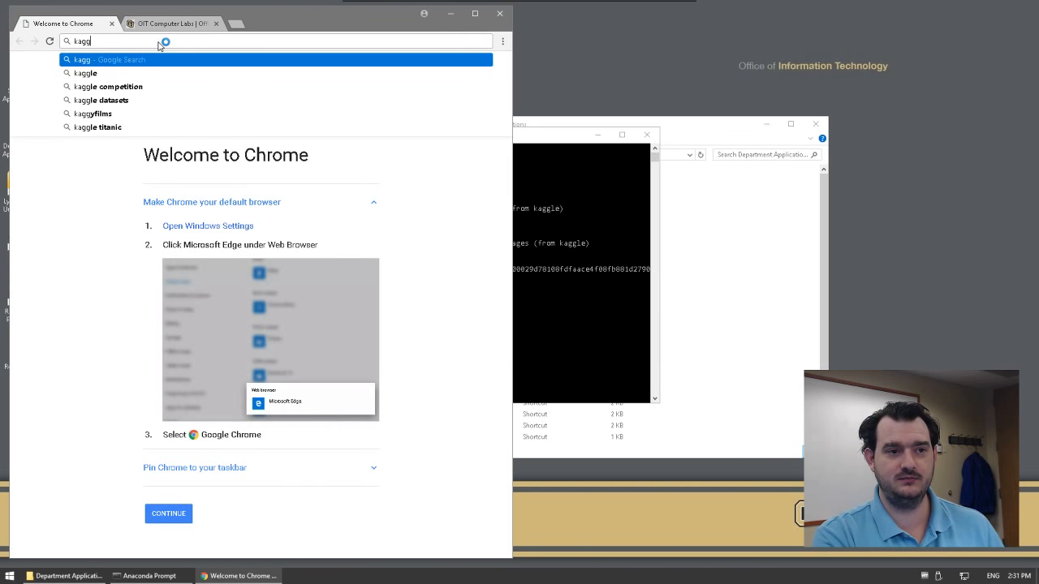
type("le.com")
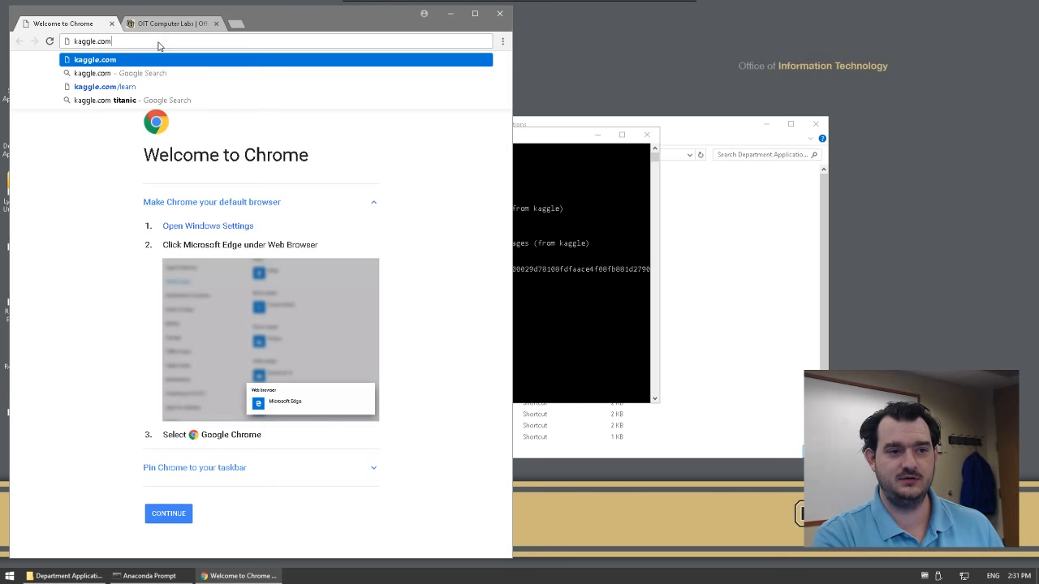
key("Return")
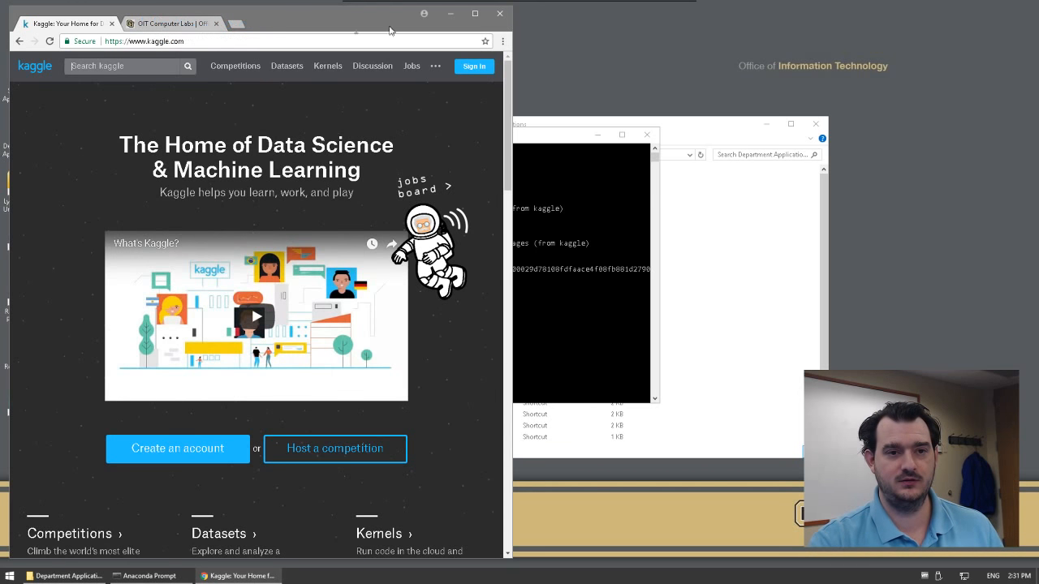
left_click(475, 14)
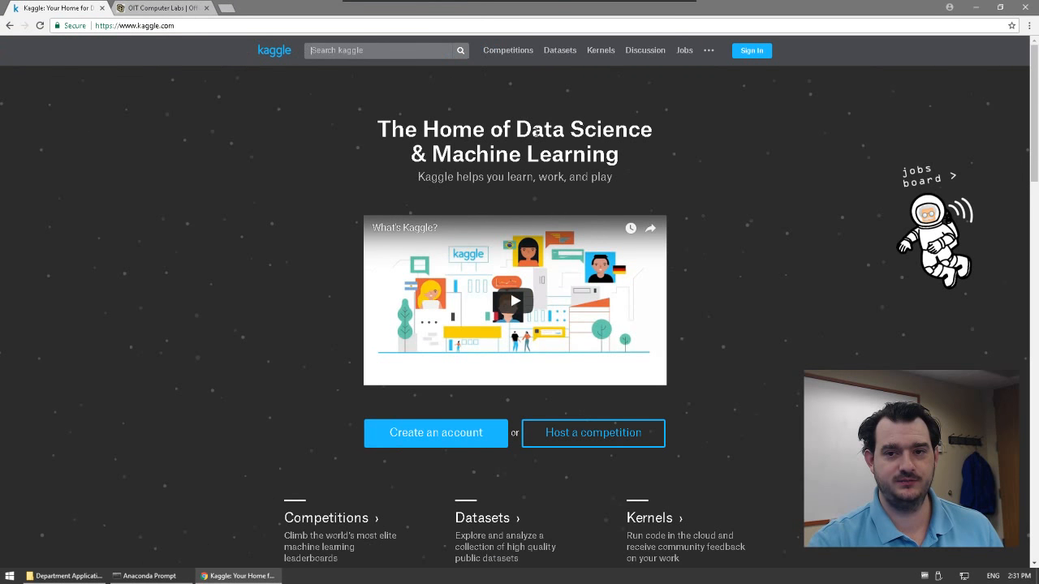
Step: Sign in to Kaggle with Google, entering the account e-mail and password
left_click(753, 52)
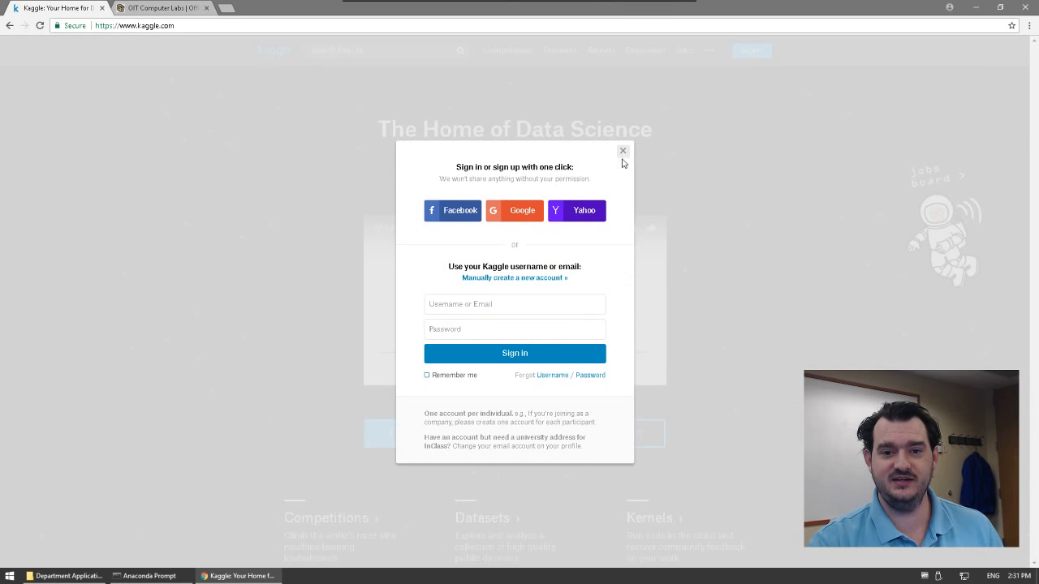
left_click(517, 214)
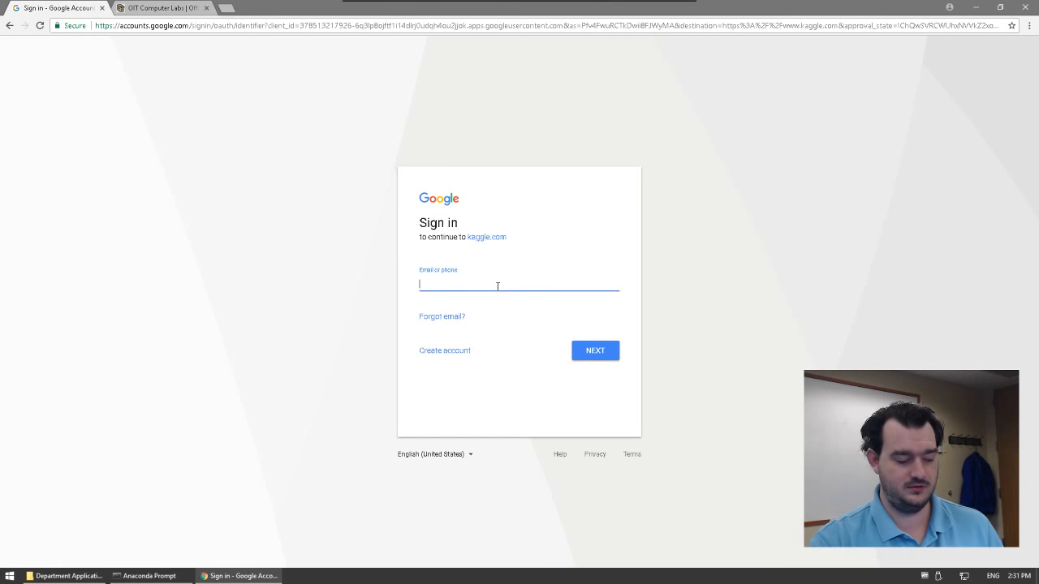
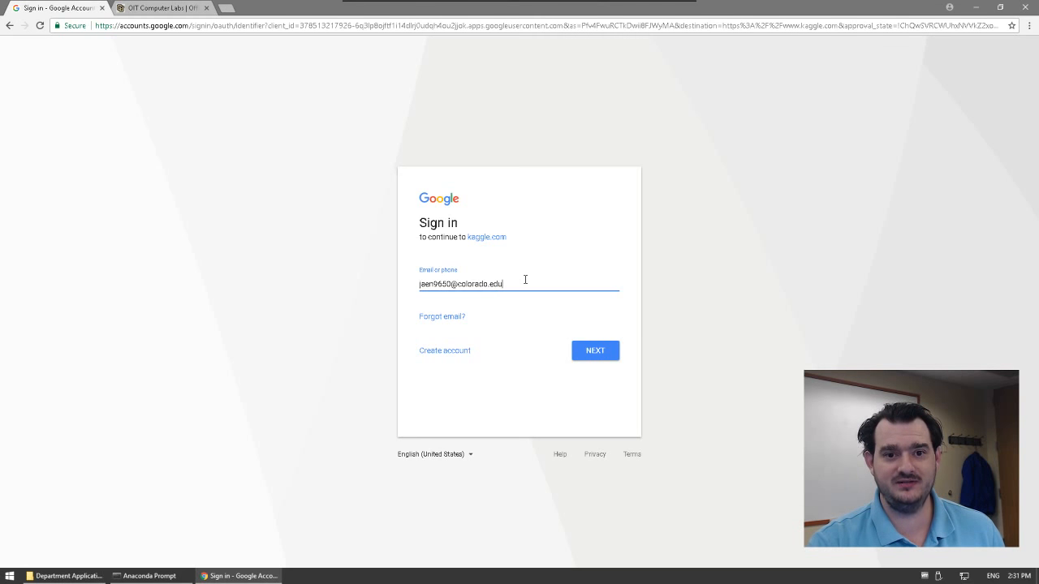
left_click(586, 357)
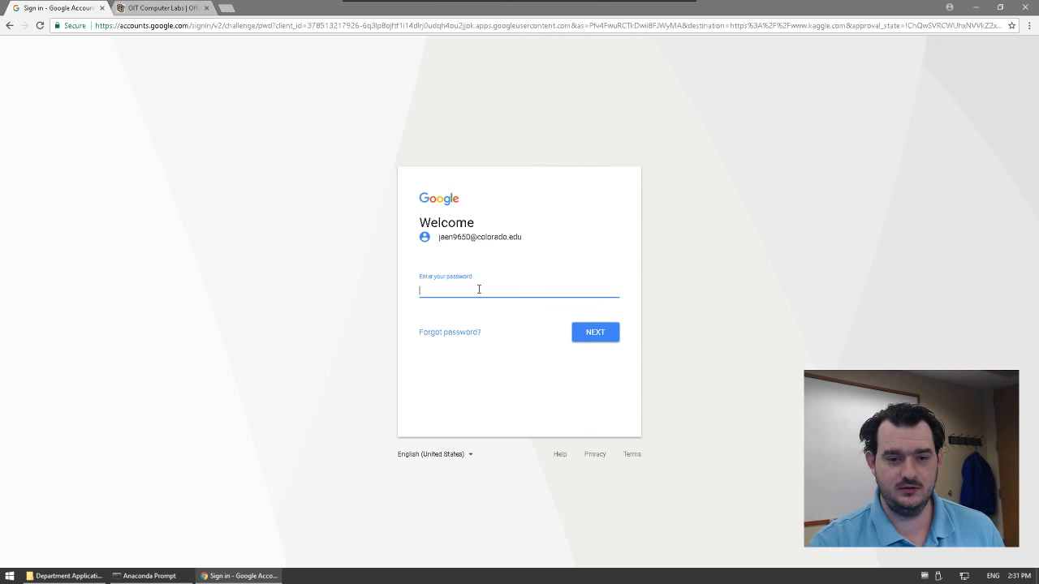
type("•••••••")
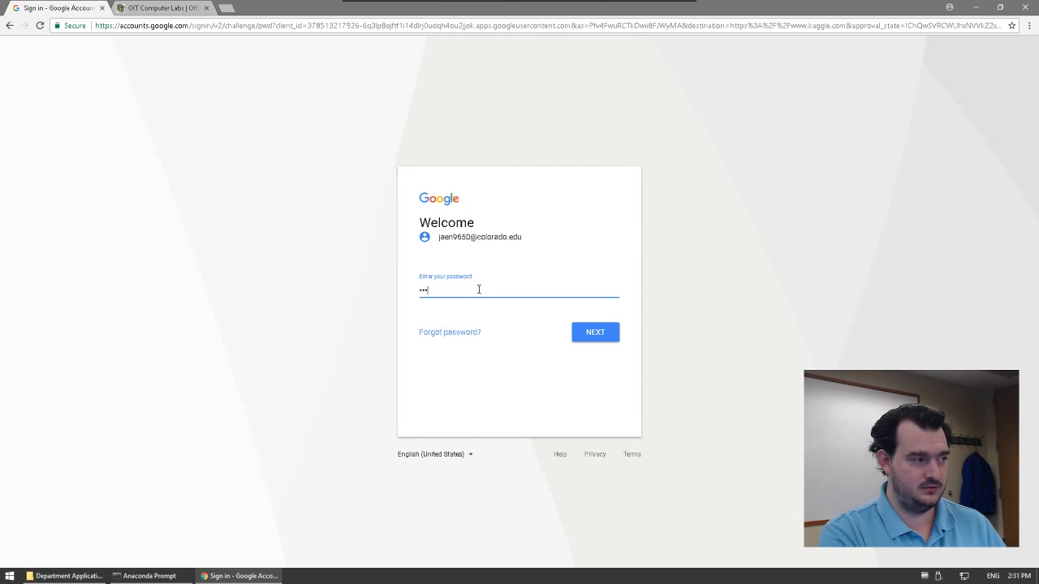
type("••••••••")
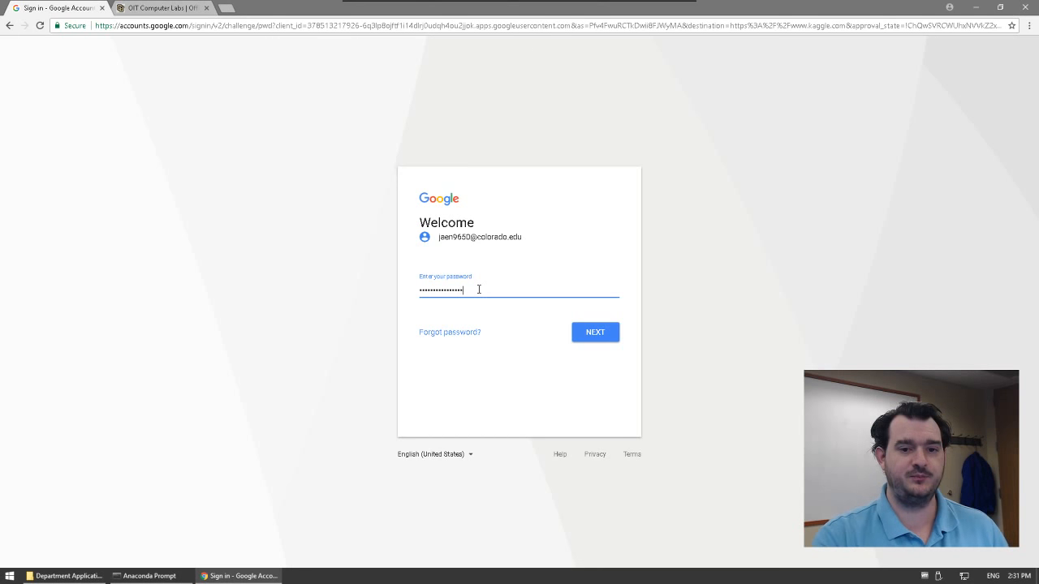
left_click(594, 332)
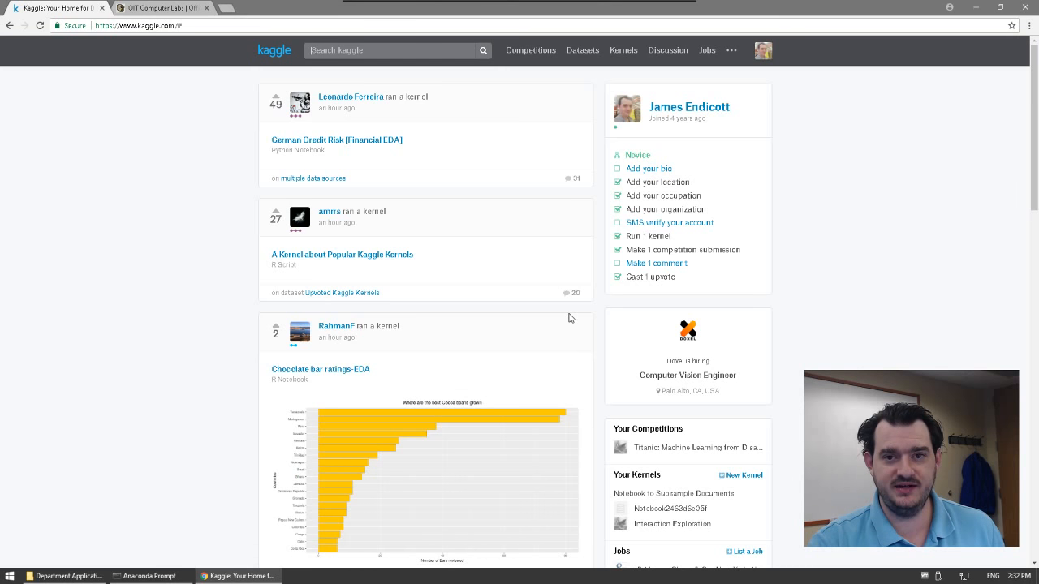
Step: From My Account's API section, create a new API token to download kaggle.json
left_click(763, 51)
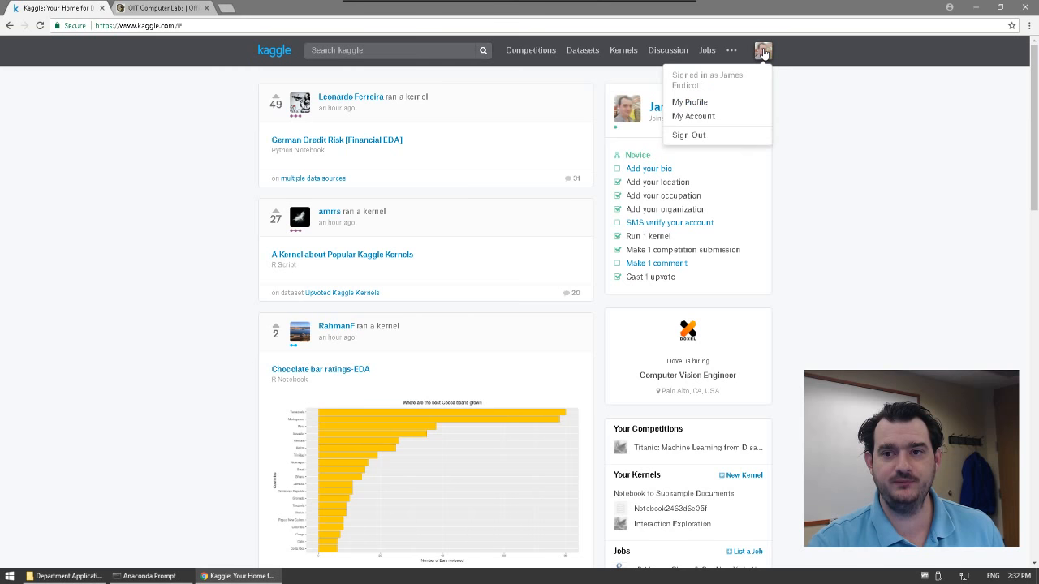
left_click(705, 118)
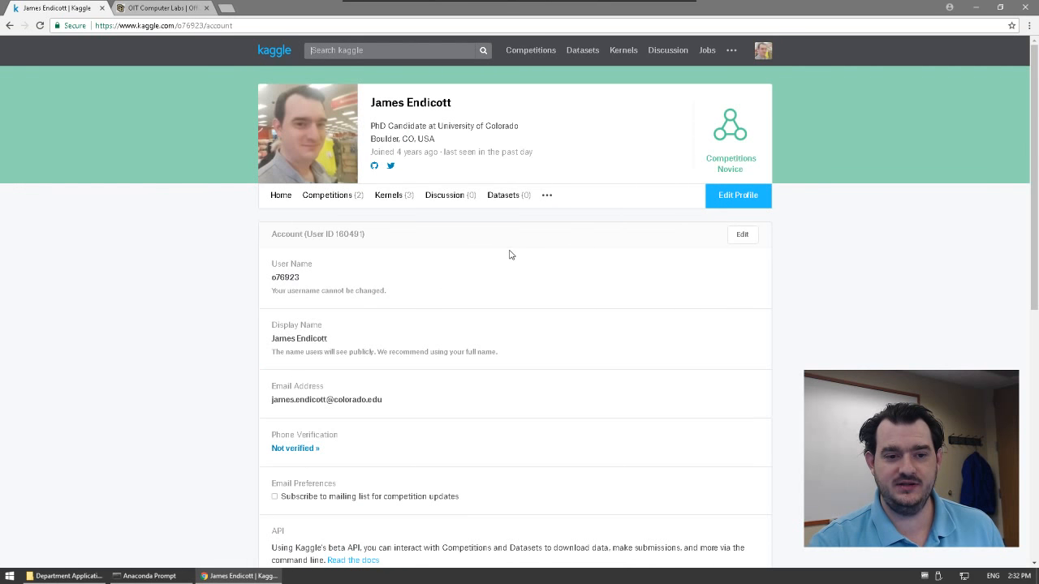
scroll(510, 255, "down", 2)
scroll(510, 255, "down", 1)
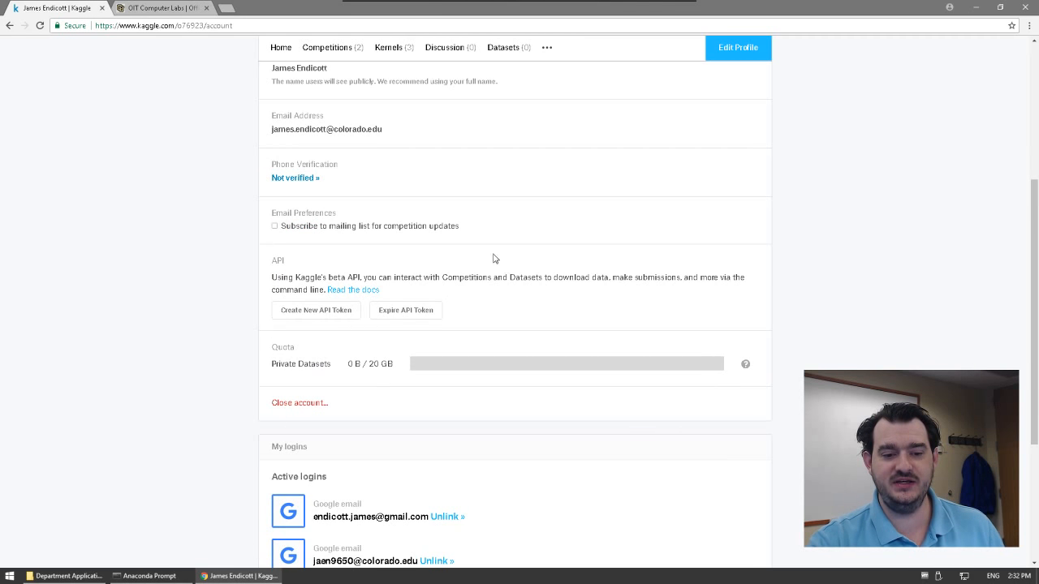
left_click(325, 316)
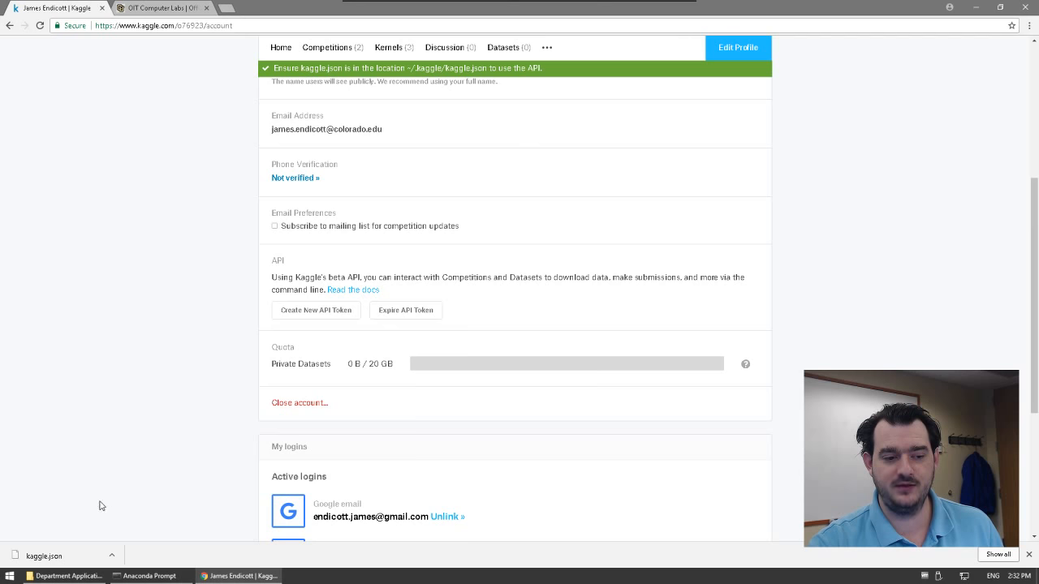
Step: Scroll the Start menu app list, then return to the Department Applications folder window
left_click(10, 577)
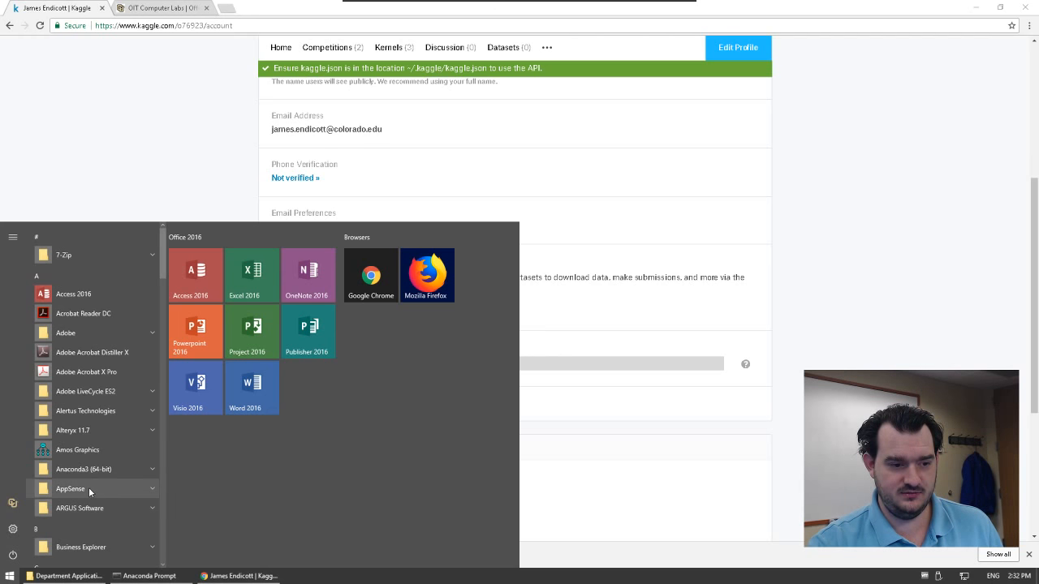
scroll(88, 491, "down", 6)
scroll(89, 491, "down", 4)
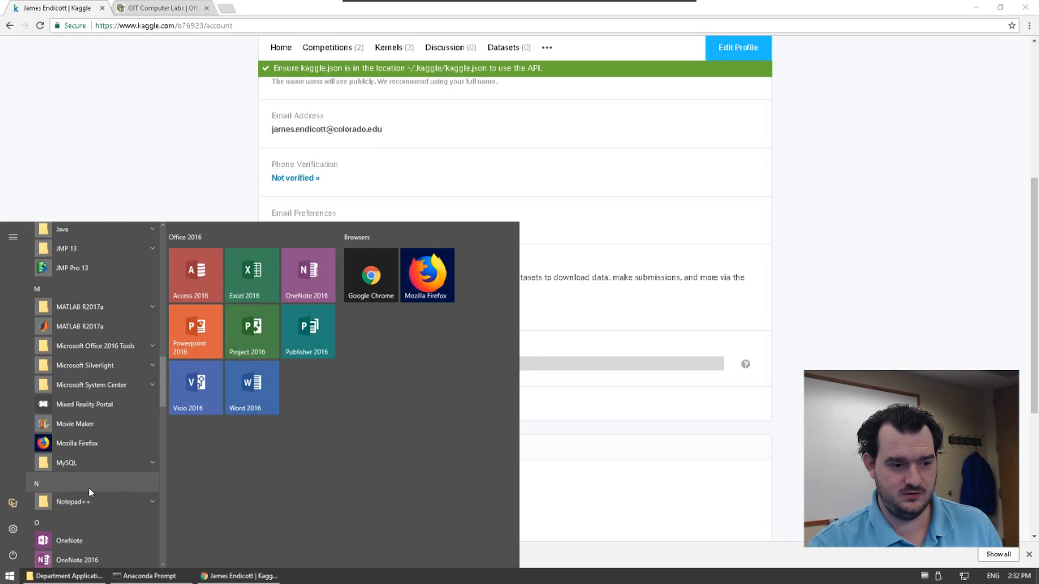
scroll(89, 487, "down", 4)
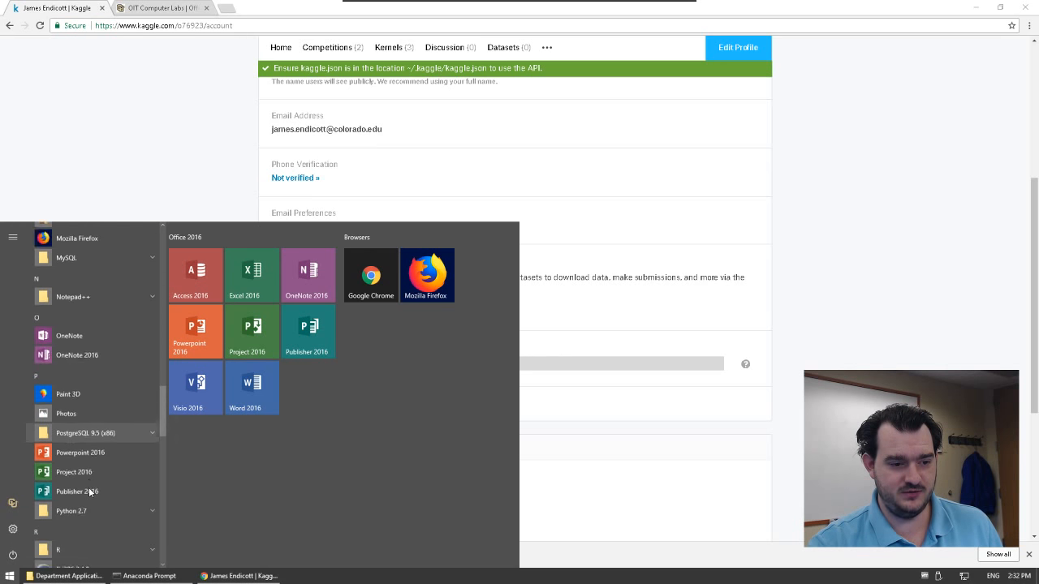
scroll(88, 487, "down", 6)
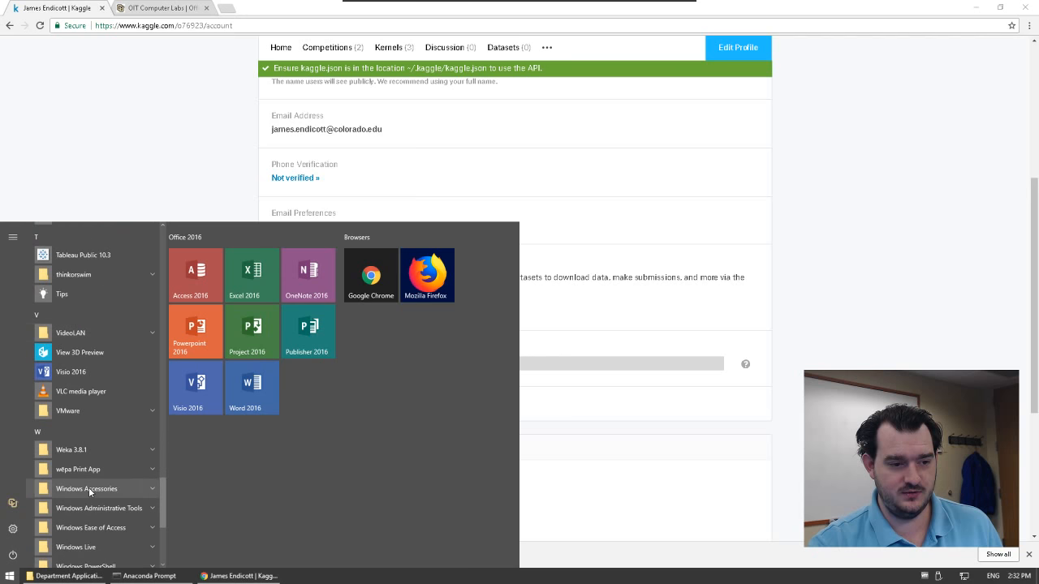
scroll(89, 487, "down", 4)
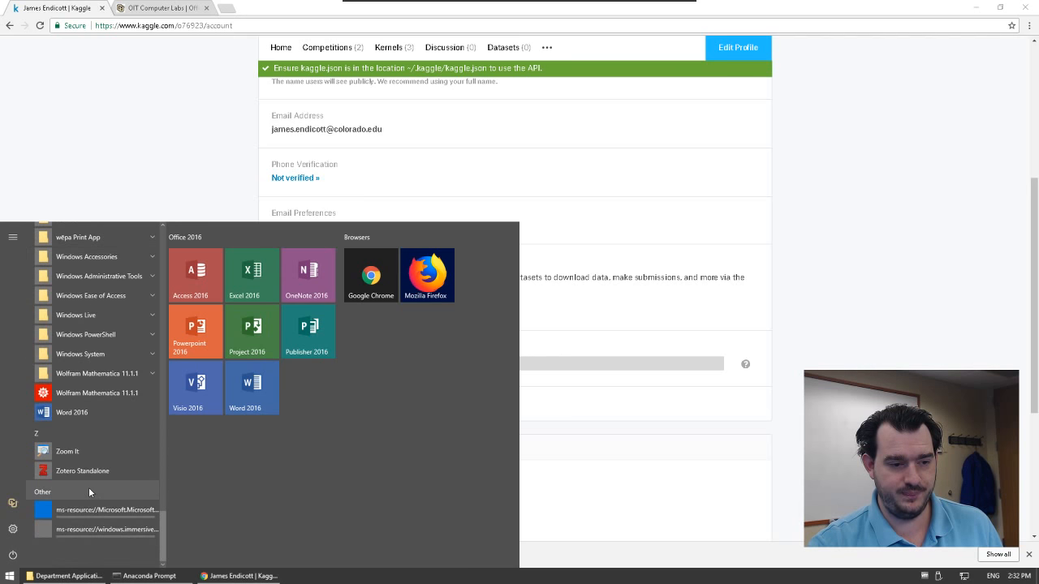
left_click(61, 576)
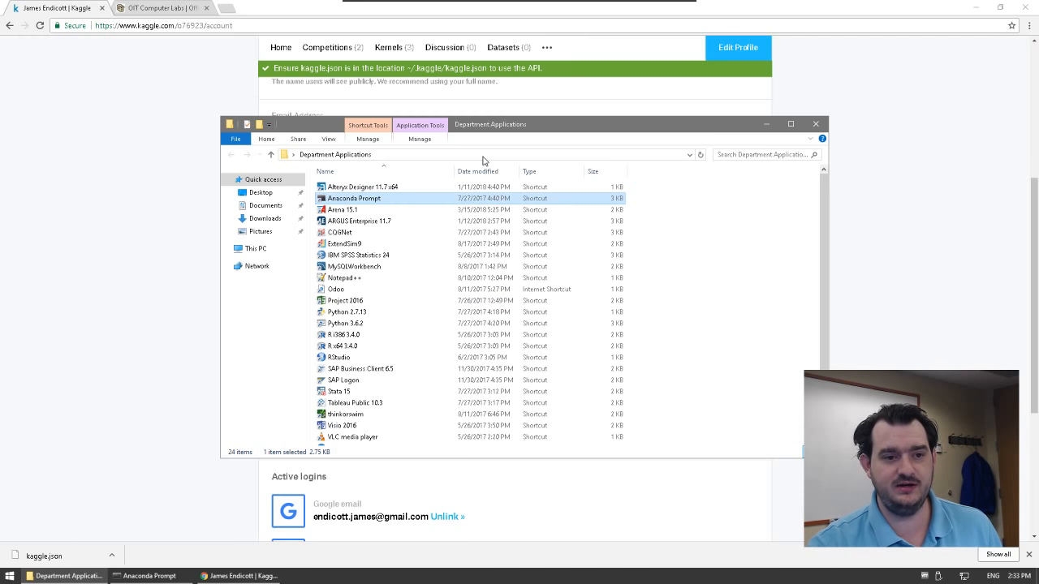
Step: Copy kaggle.json from the Downloads folder
left_click(258, 220)
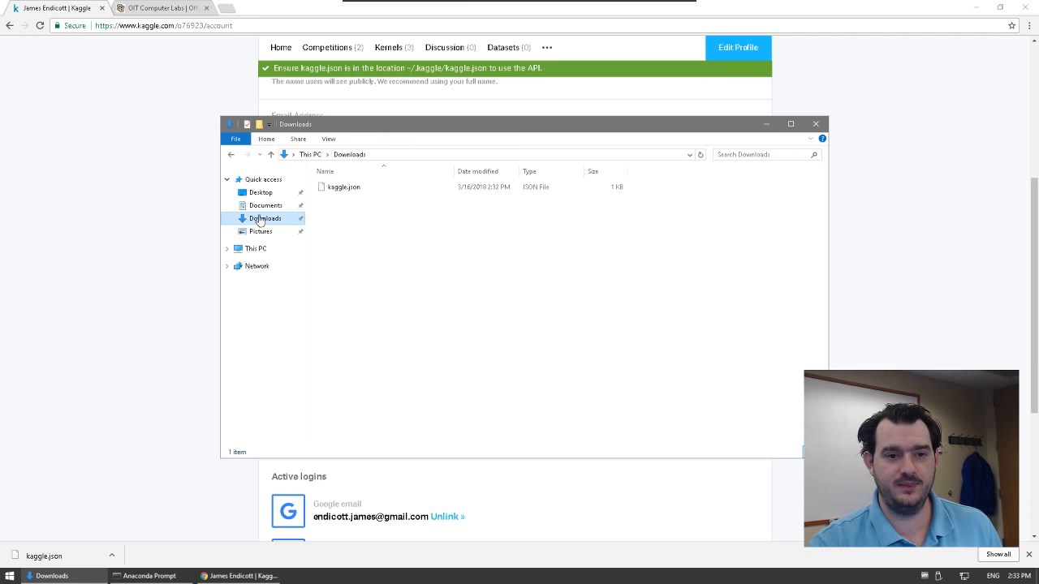
right_click(339, 191)
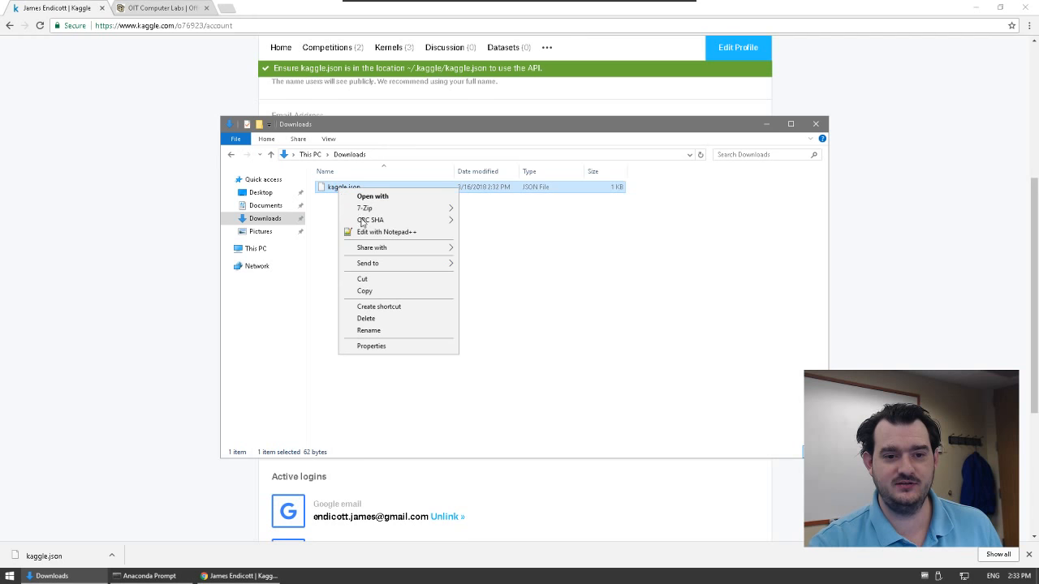
left_click(374, 293)
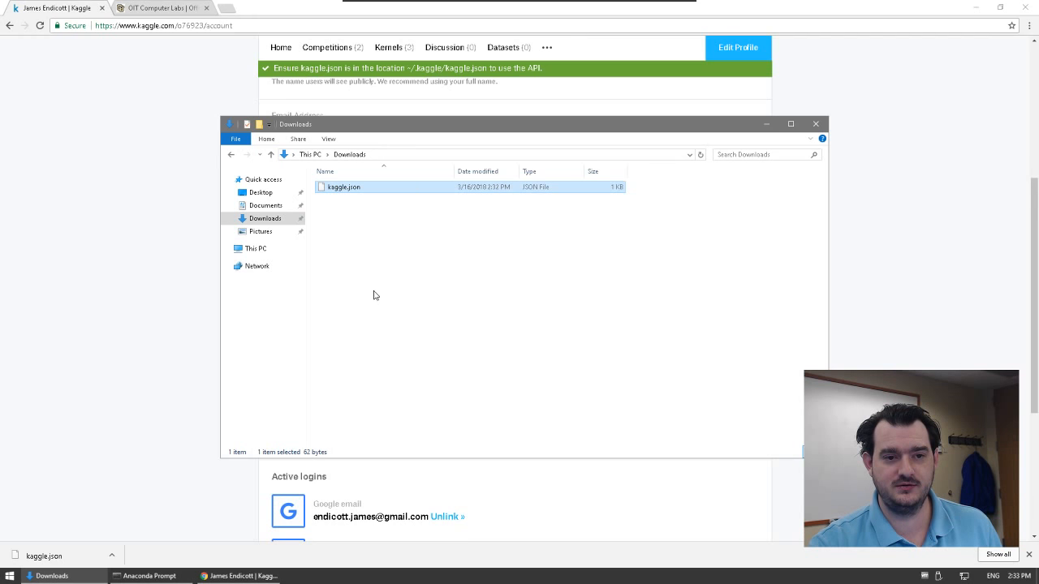
Step: Navigate File Explorer to the user's home folder via the address bar
left_click(380, 155)
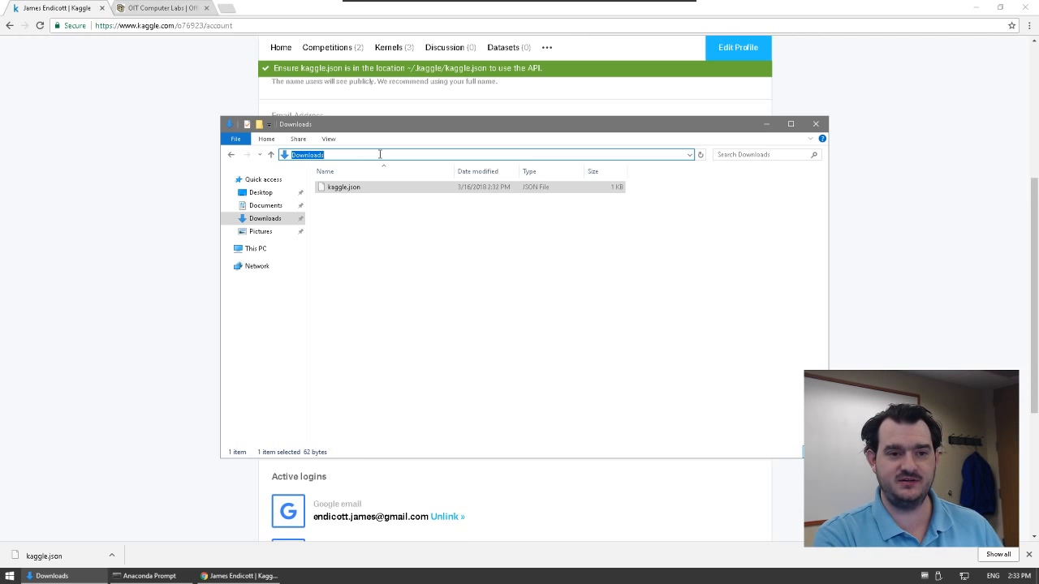
type("C")
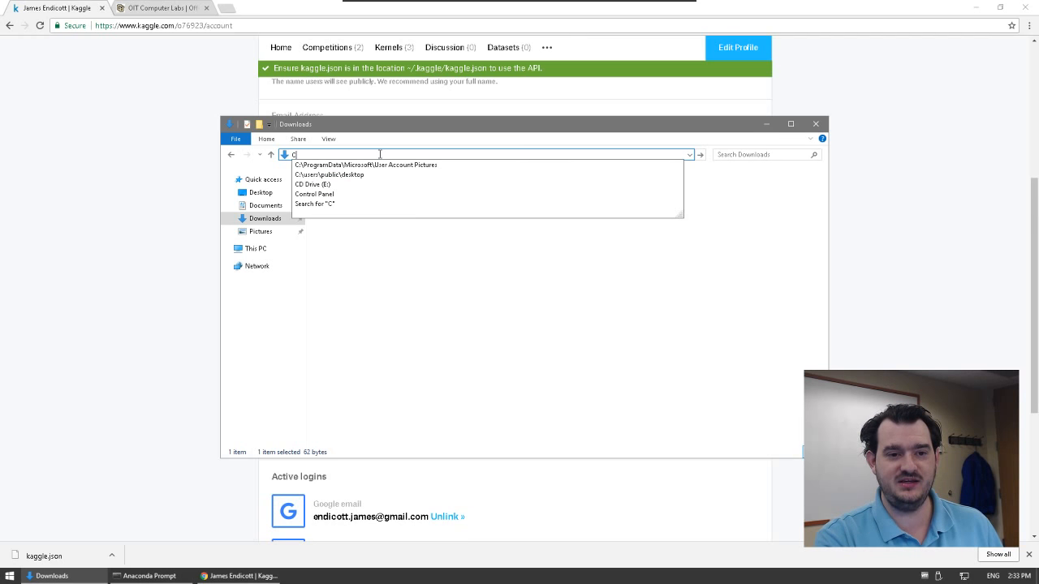
type(":\\")
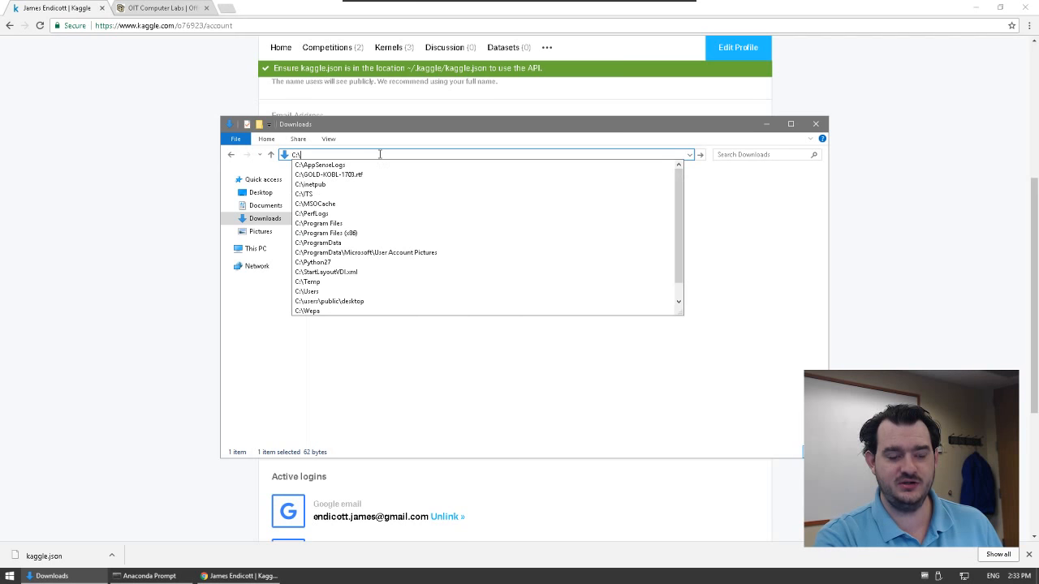
type("Users")
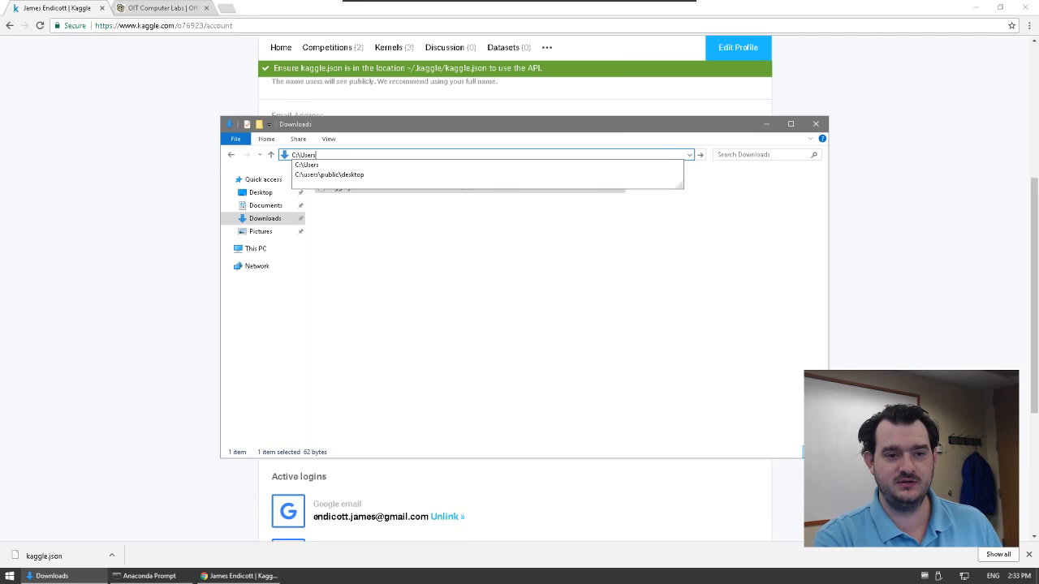
type("\\")
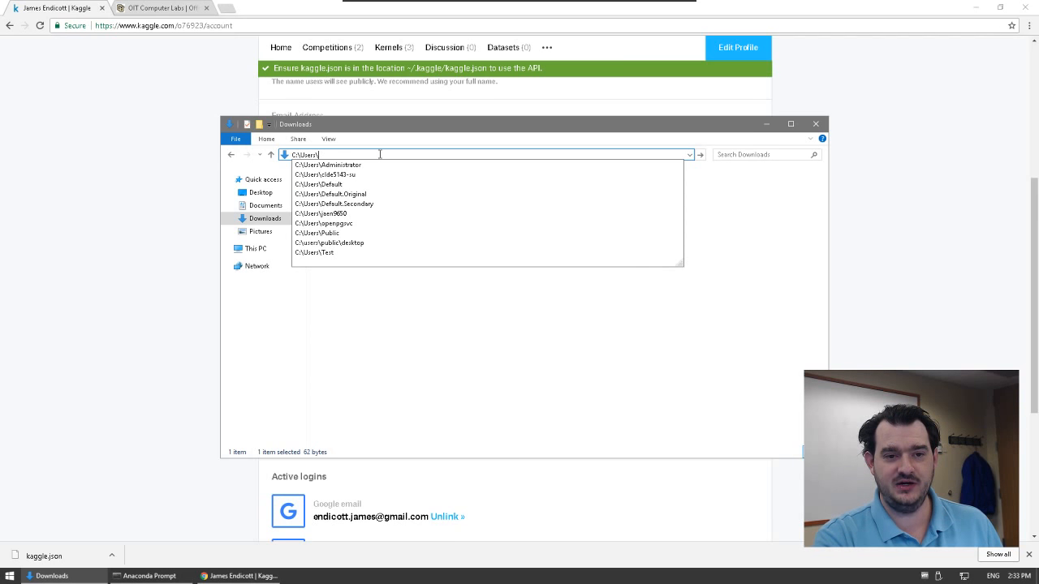
type("jaen")
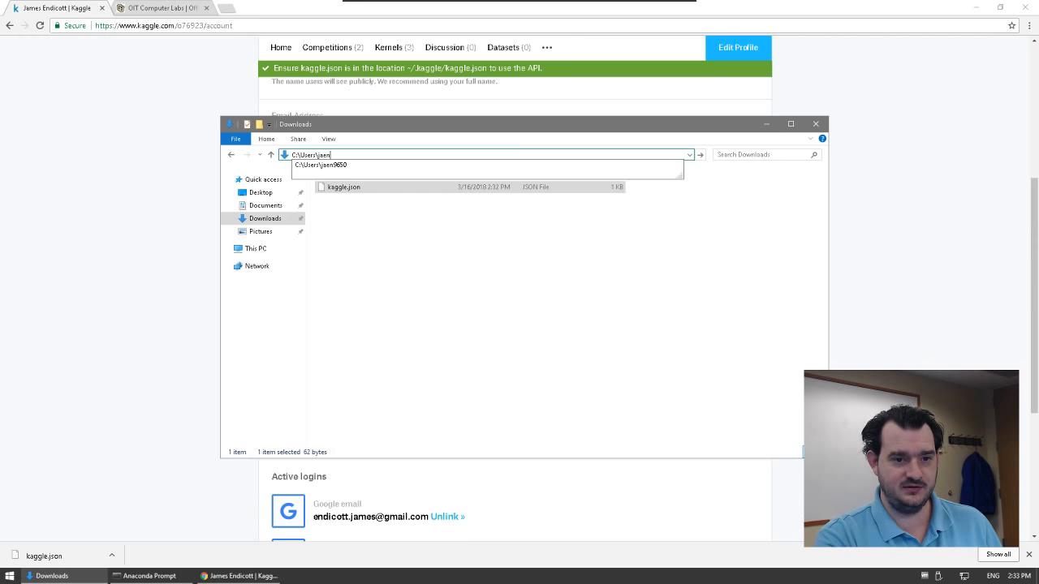
type("9650")
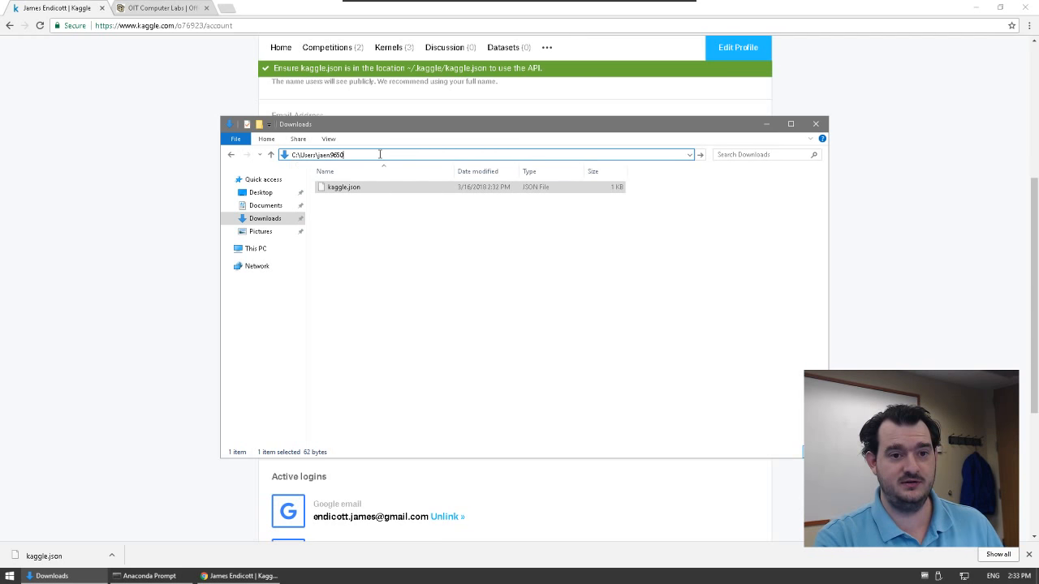
type("\\")
key("Return")
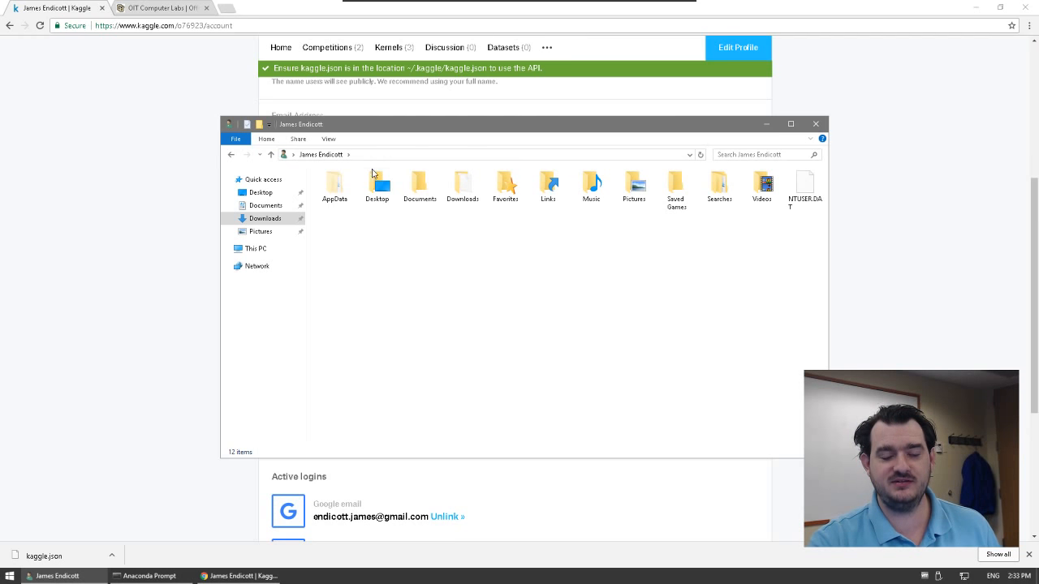
Step: Open a PowerShell window from the home folder's context menu
right_click(434, 252)
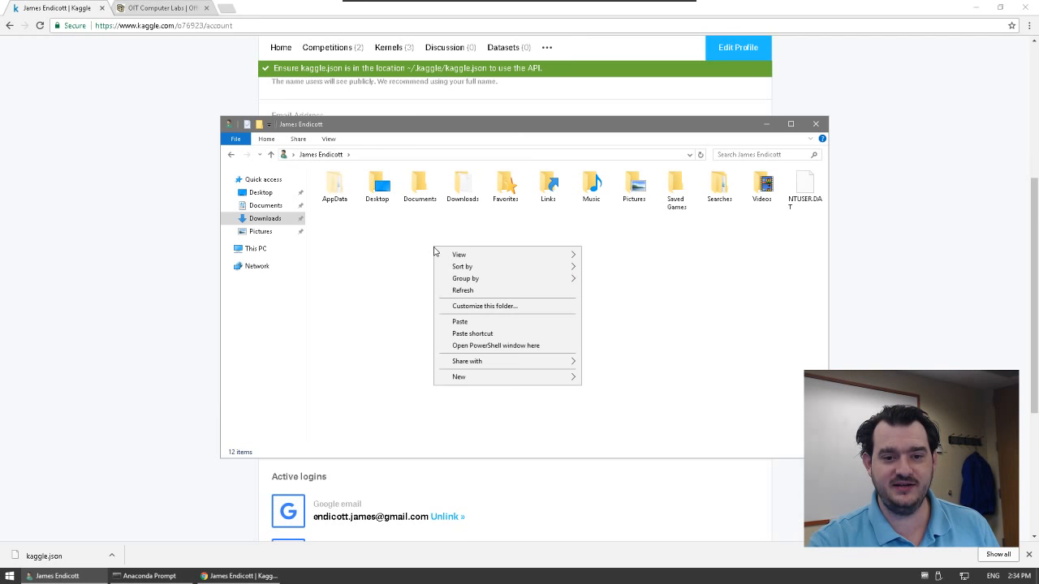
left_click(497, 347)
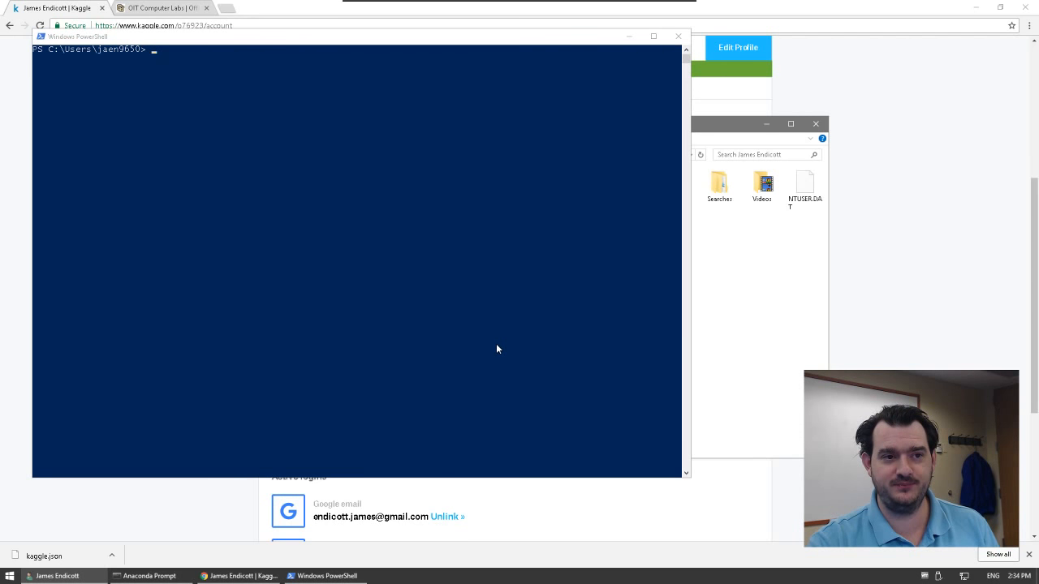
Step: Run mkdir .kaggle in PowerShell to create the .kaggle directory
left_click(496, 346)
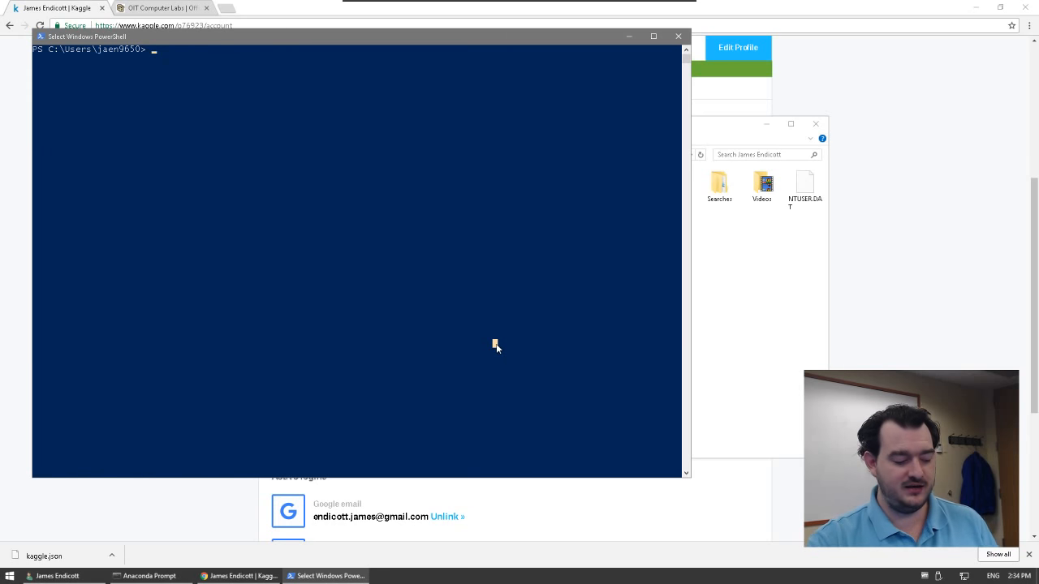
type("mkdir")
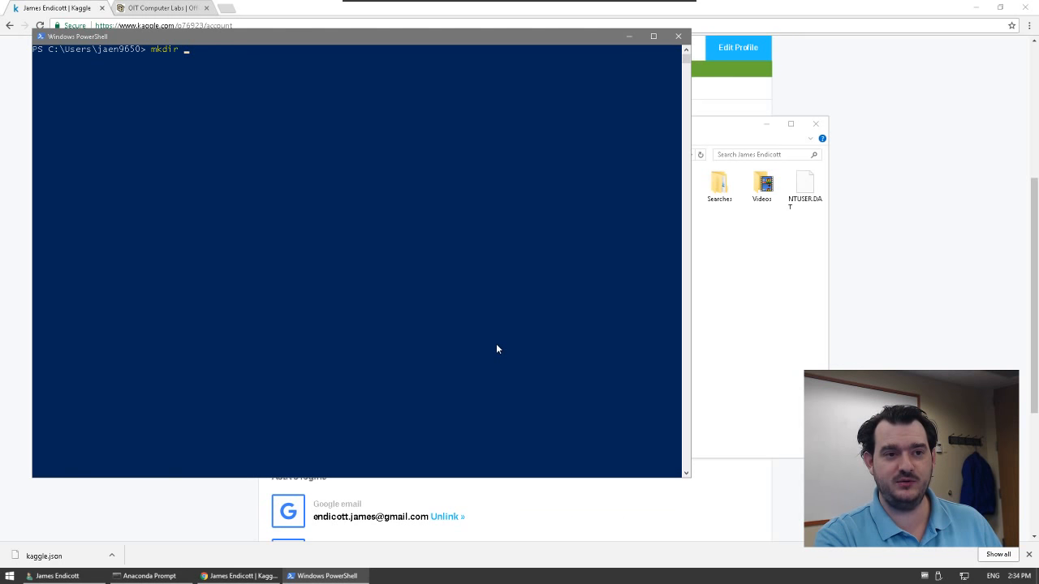
type(".")
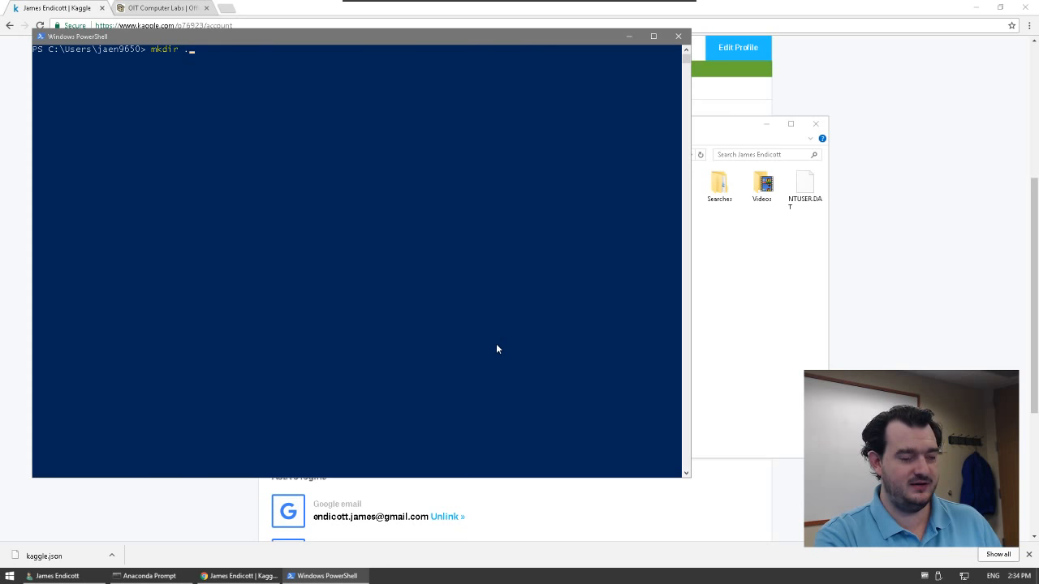
type("kaggle")
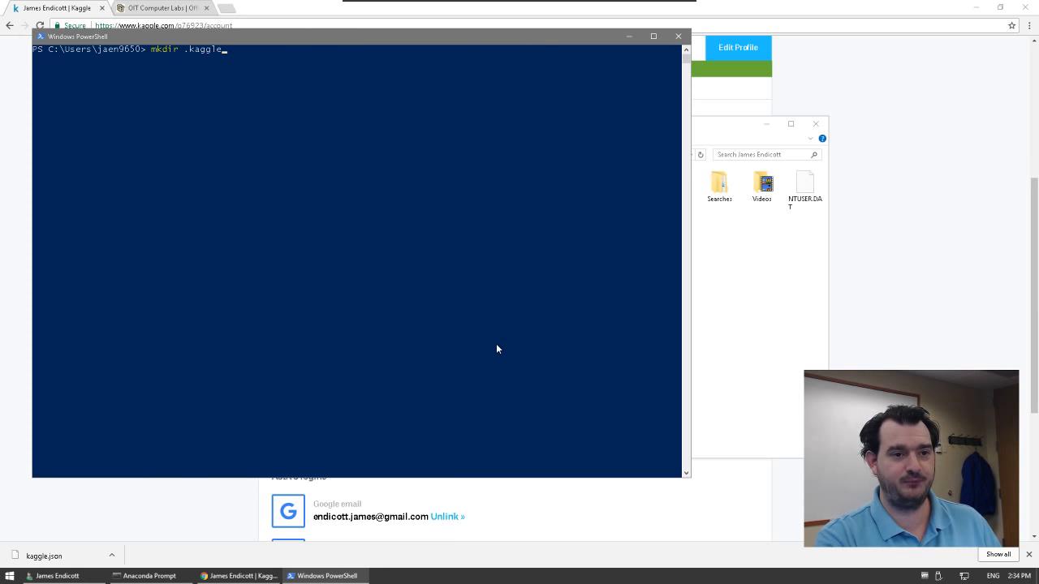
key("Return")
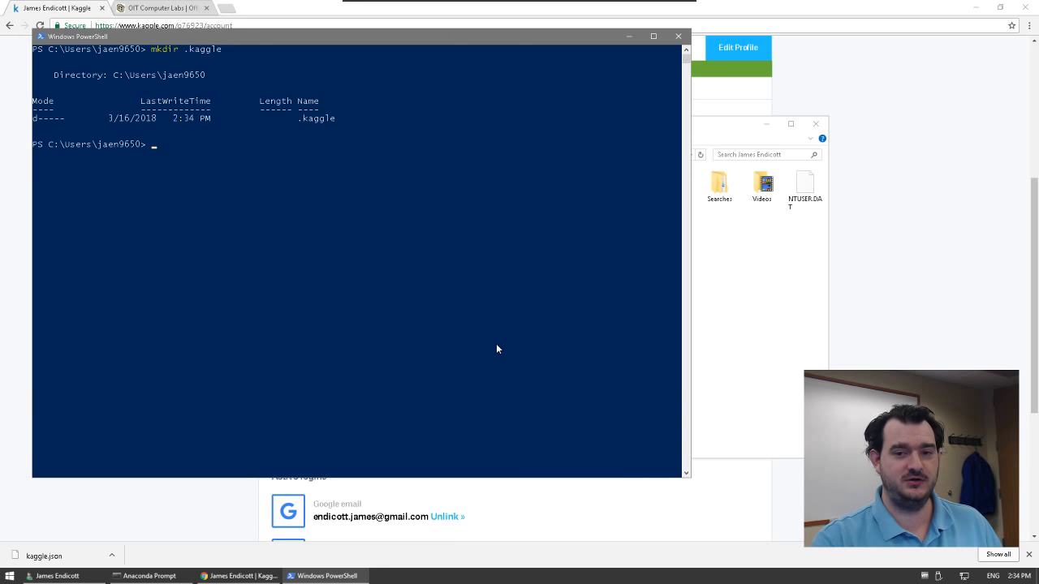
Step: Paste kaggle.json into the empty .kaggle folder
left_click(735, 306)
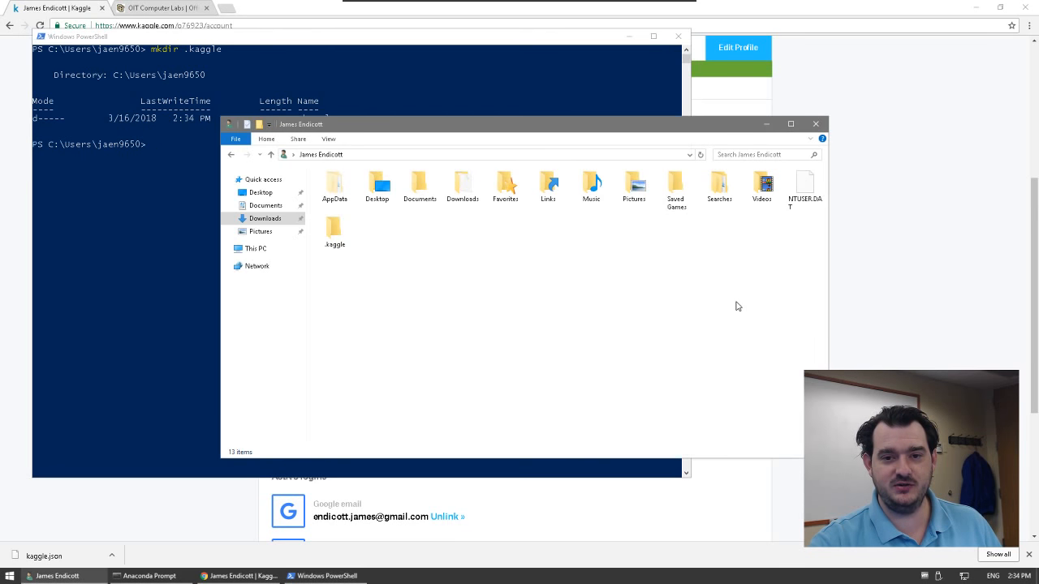
double_click(331, 233)
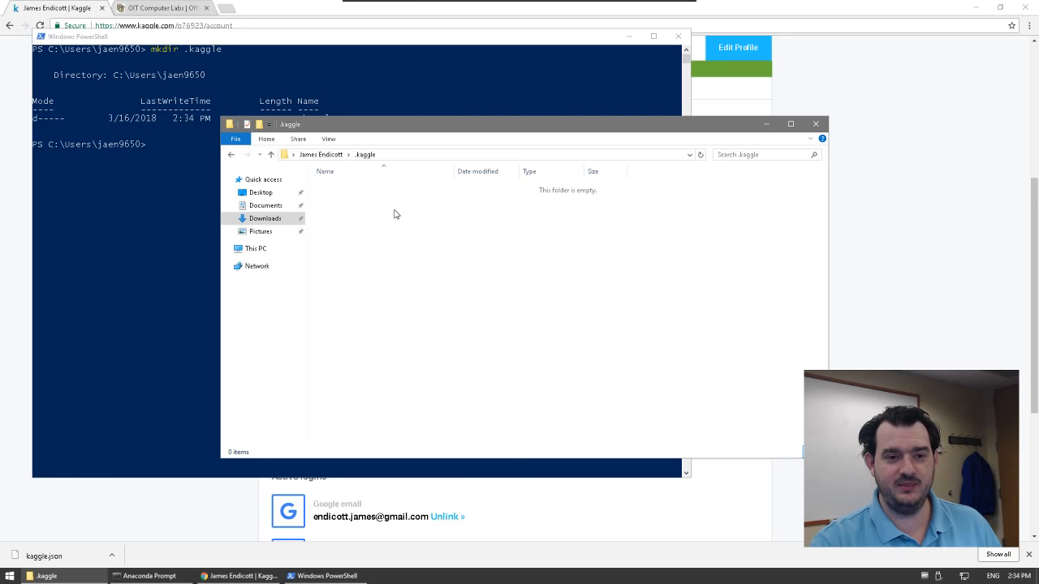
right_click(394, 209)
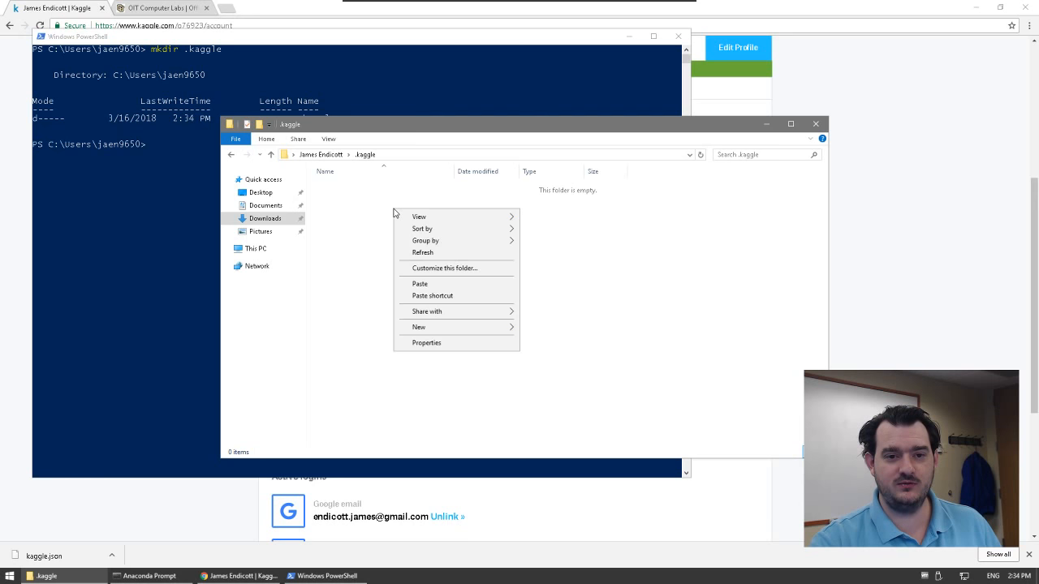
left_click(420, 284)
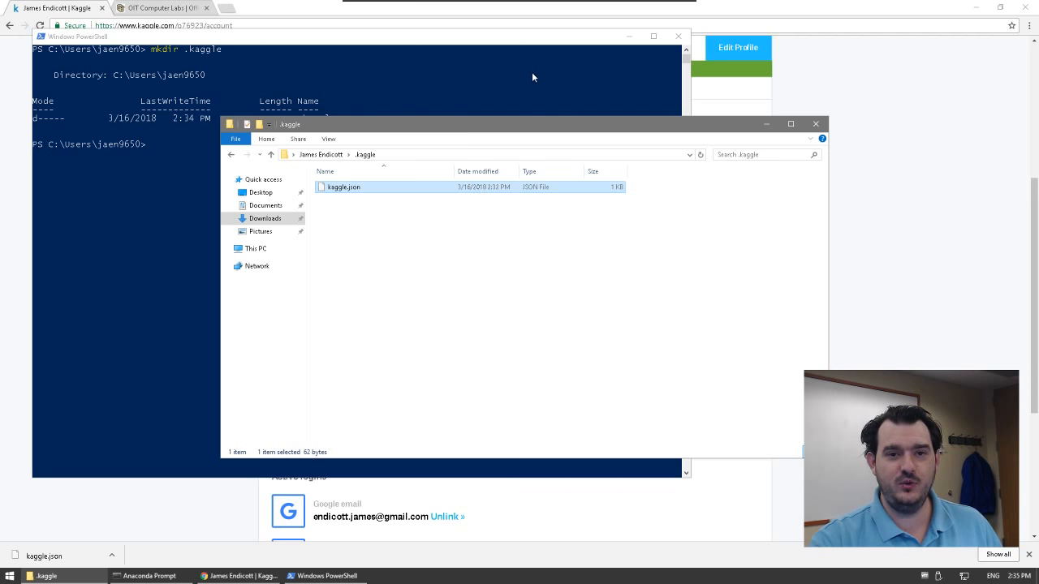
Step: Close PowerShell and the .kaggle folder, minimize the browser, and center Anaconda Prompt
left_click(678, 38)
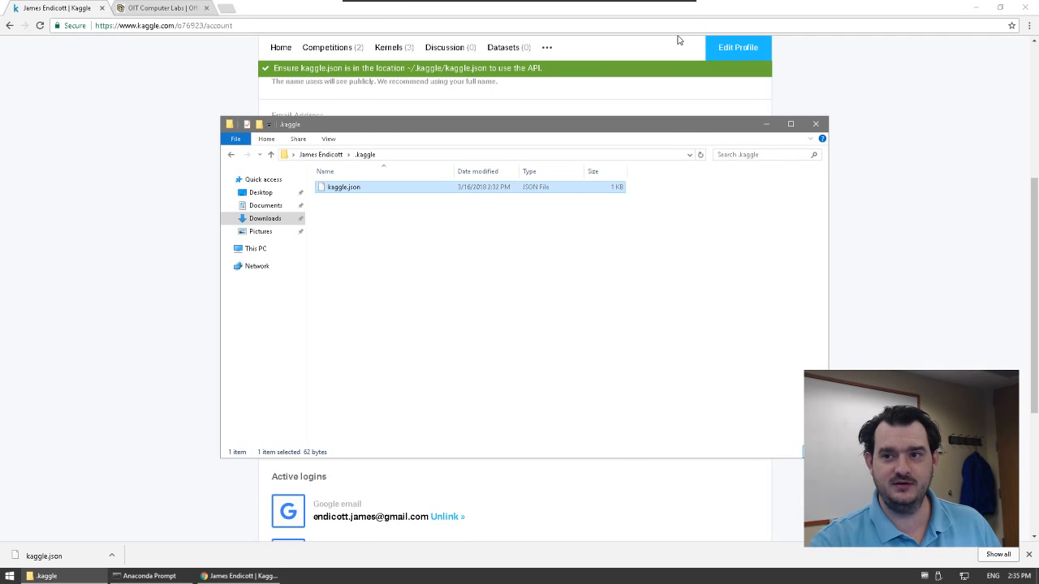
left_click(973, 11)
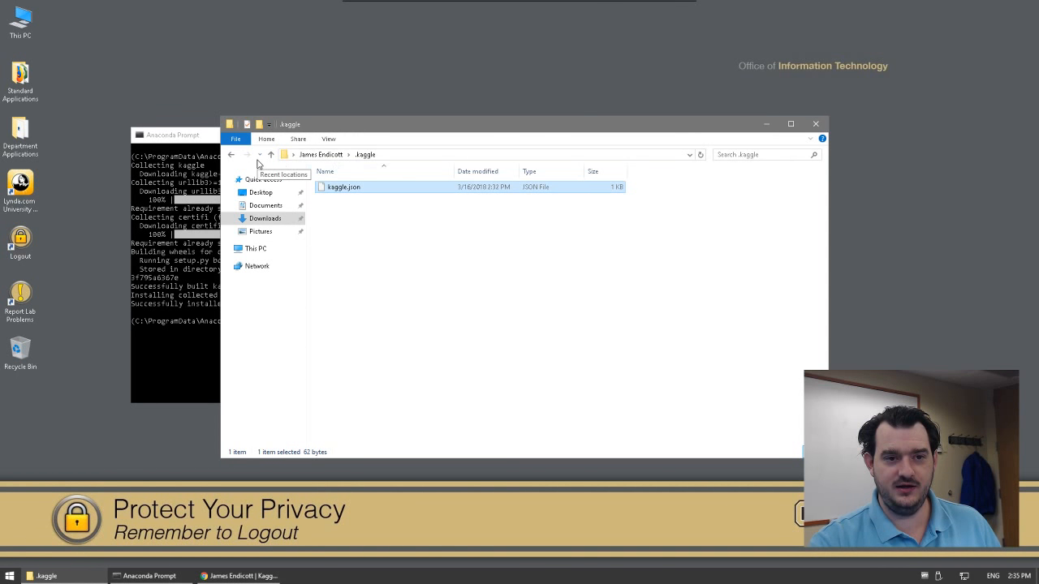
left_click(817, 123)
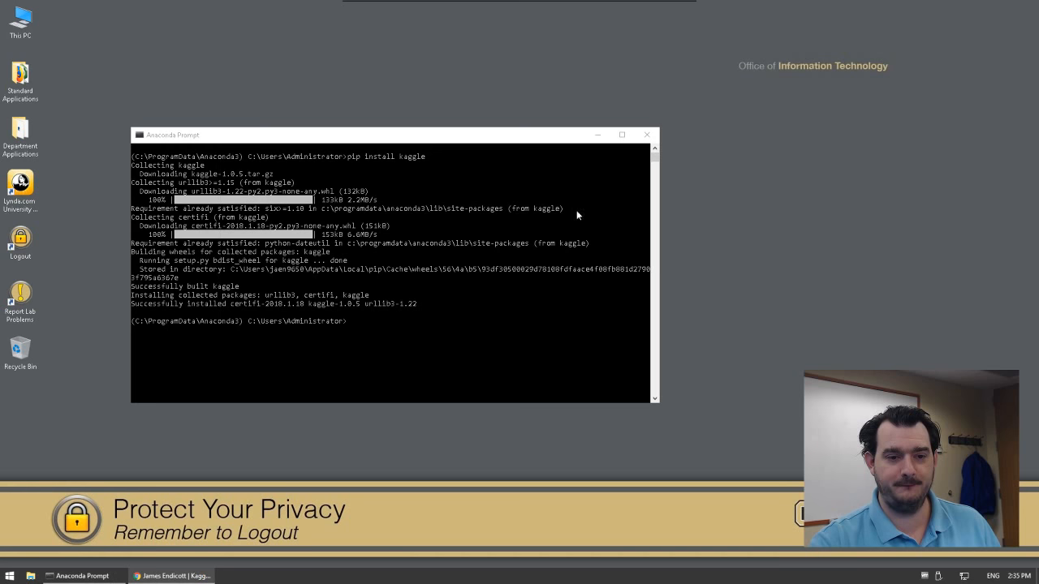
left_click(443, 256)
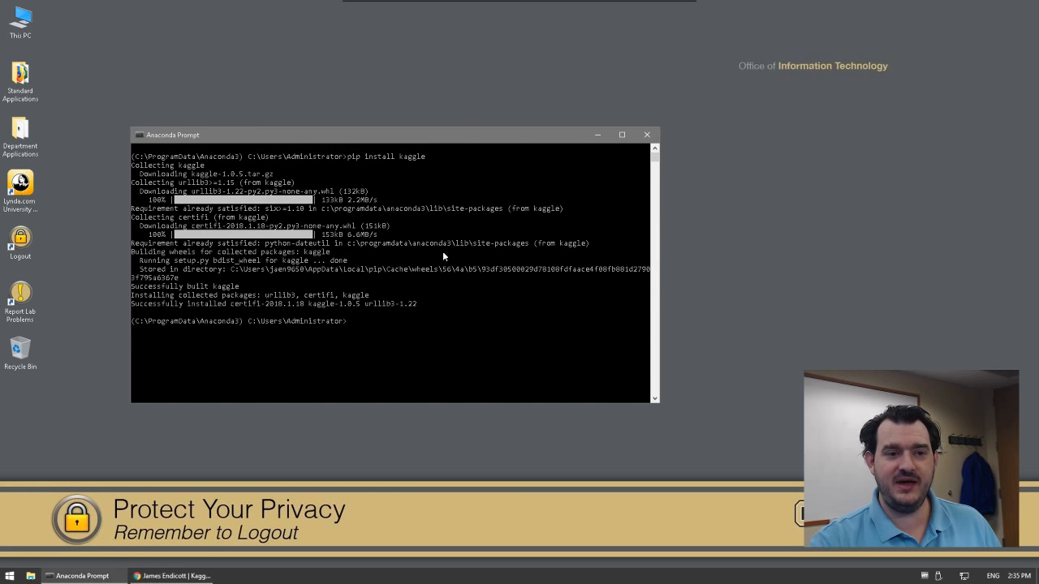
left_click_drag(431, 134, 533, 123)
Step: Run kaggle competitions submissions -v -c titanic to list the Titanic submissions
left_click(488, 318)
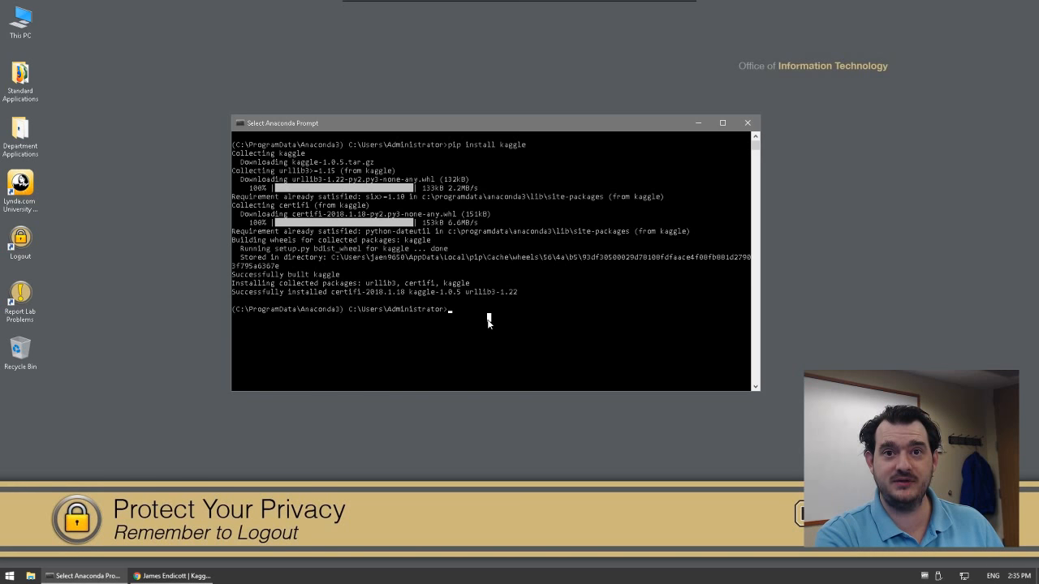
type("kaggle competit")
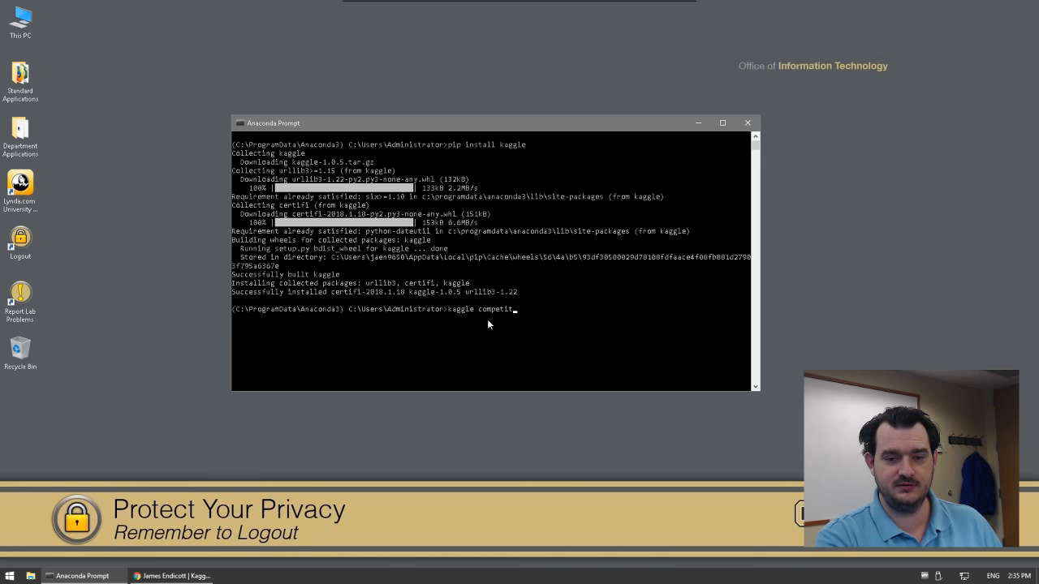
type("ions sub")
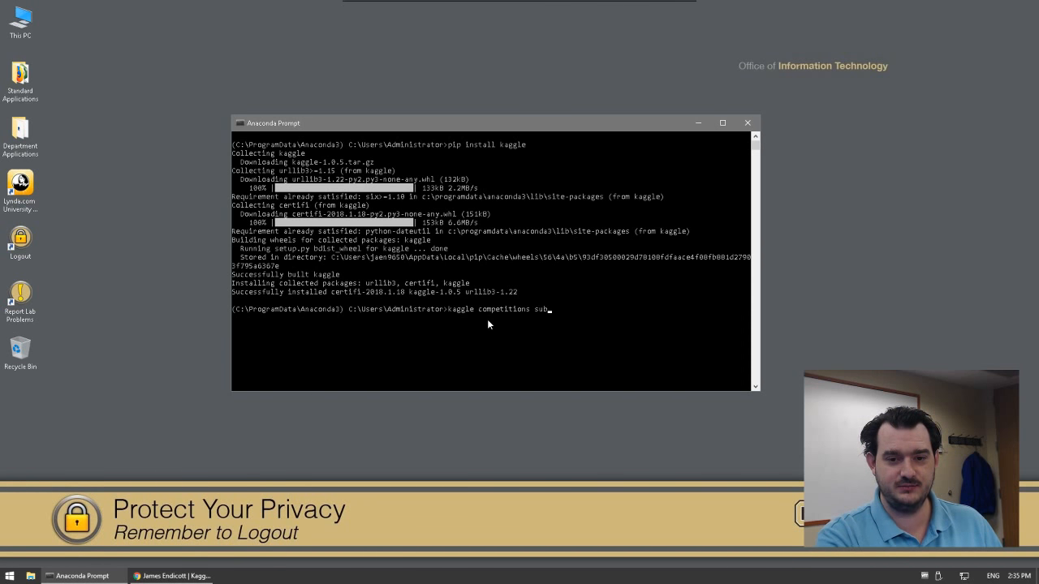
type("missions")
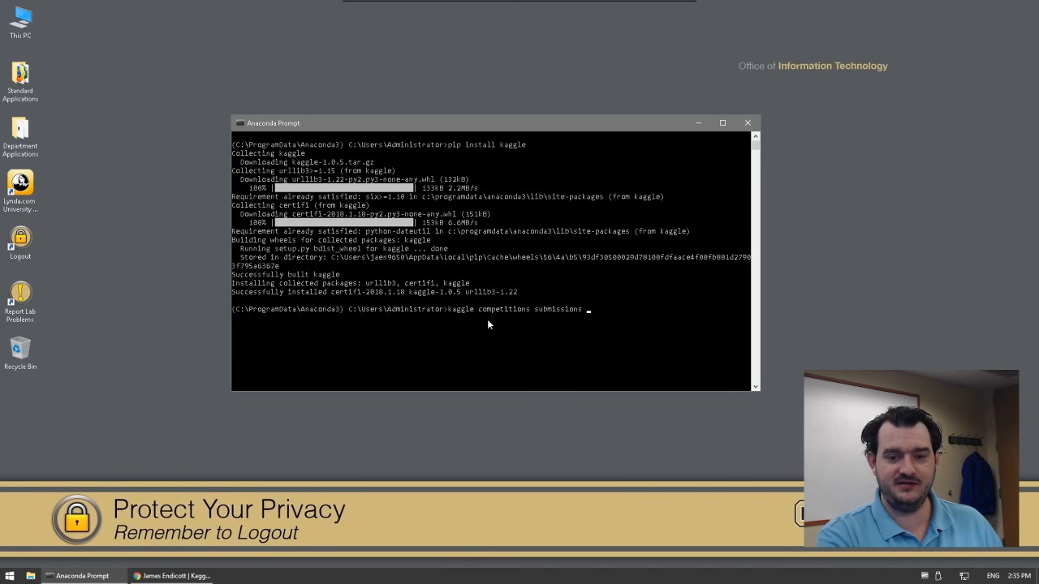
type(" -v")
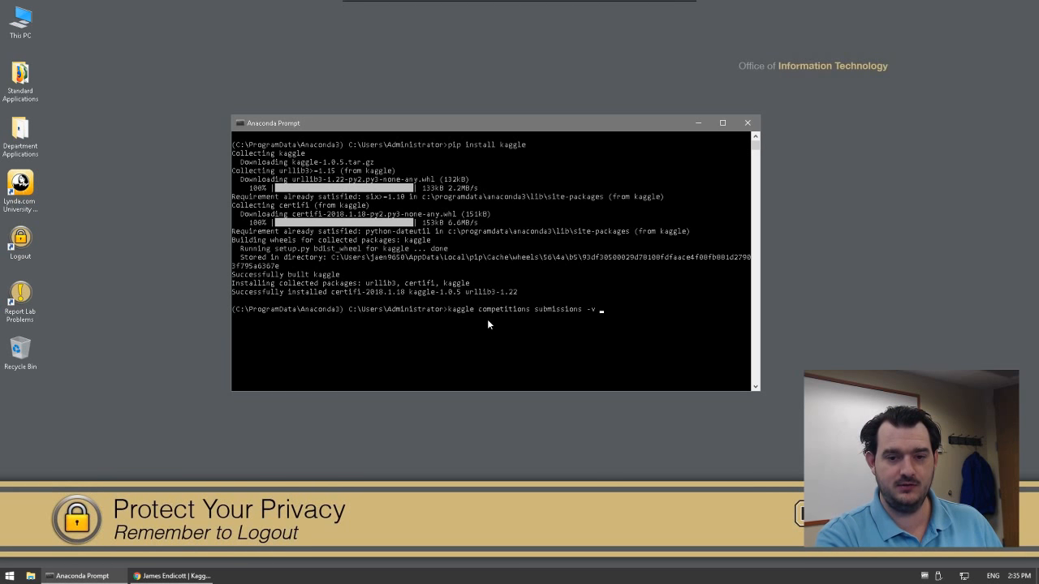
type("-c ")
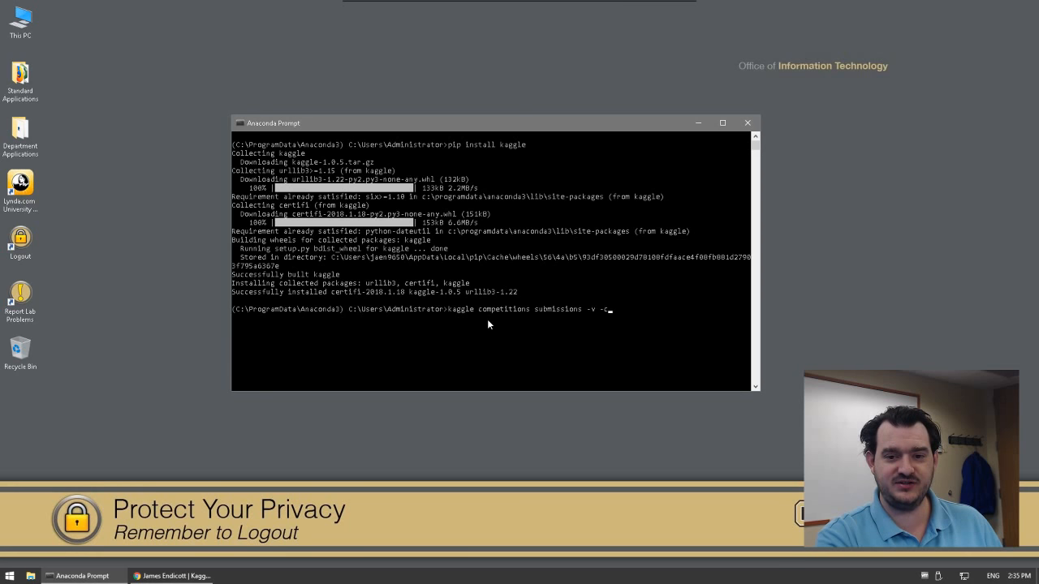
type("titanic")
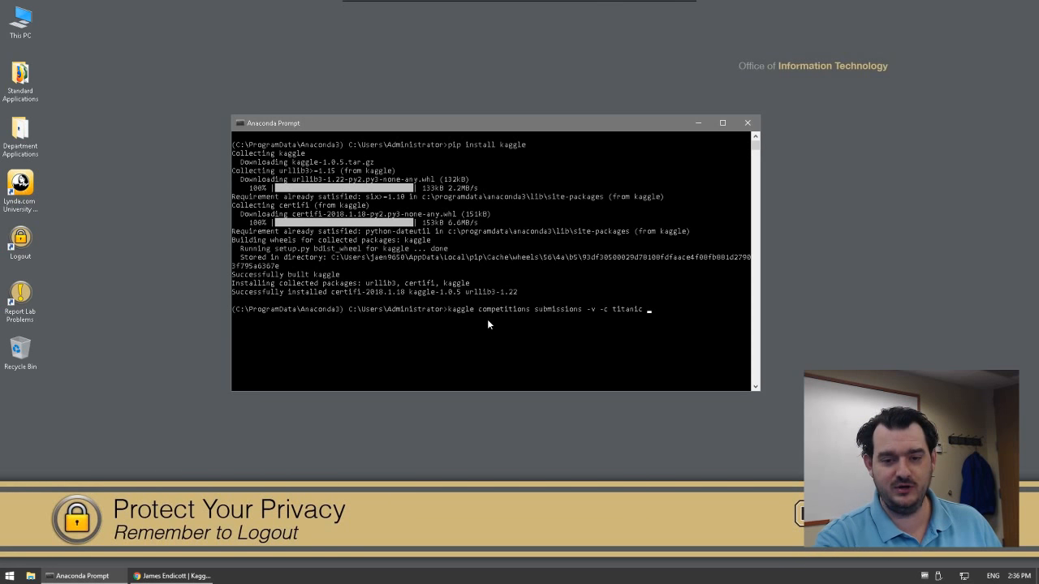
key("Return")
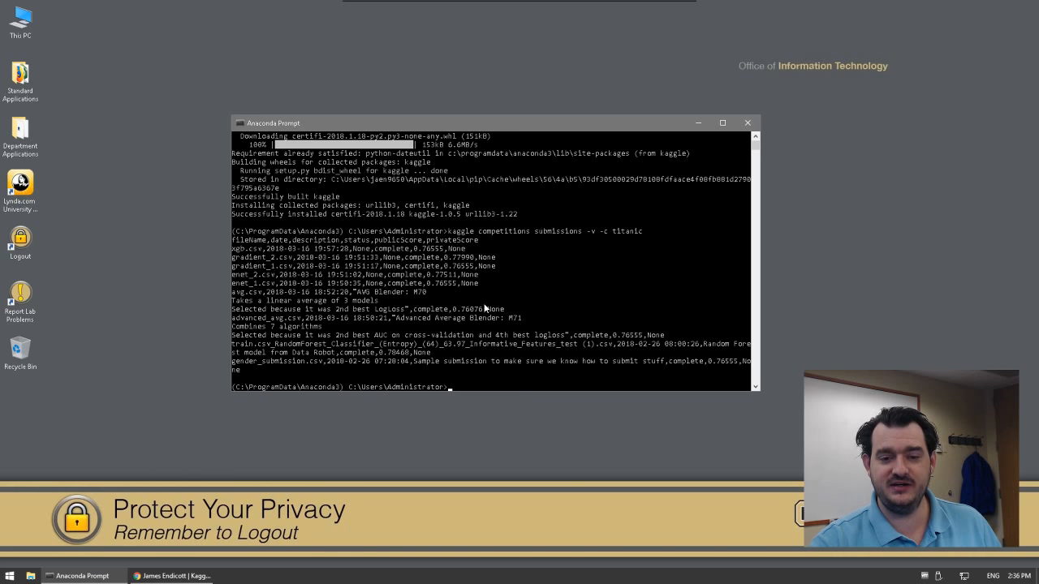
Step: Rerun the submissions command redirected into titanic_submissions.csv in the Downloads folder
left_click(567, 376)
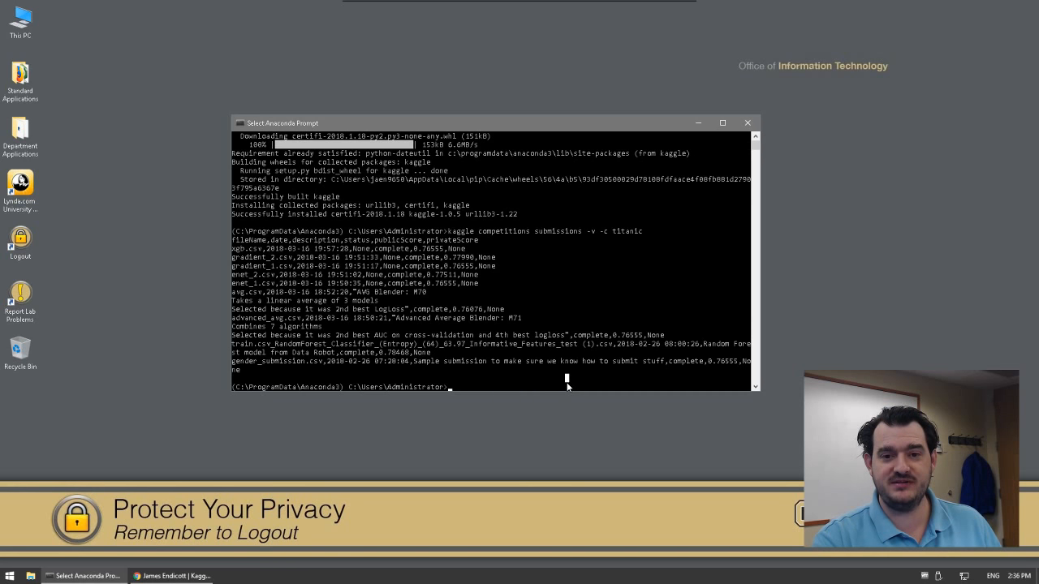
key("Escape")
key("Up")
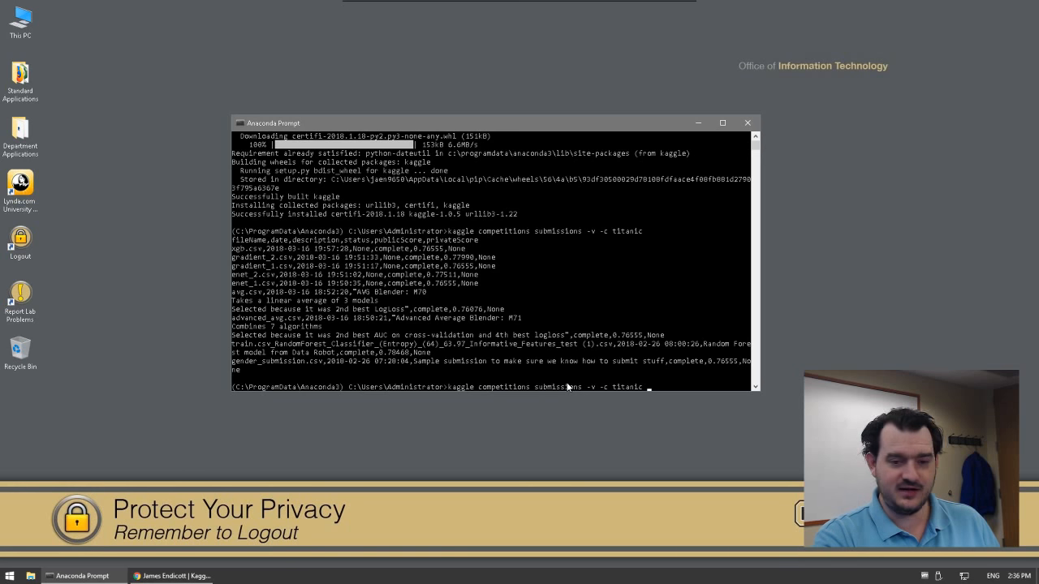
type(">")
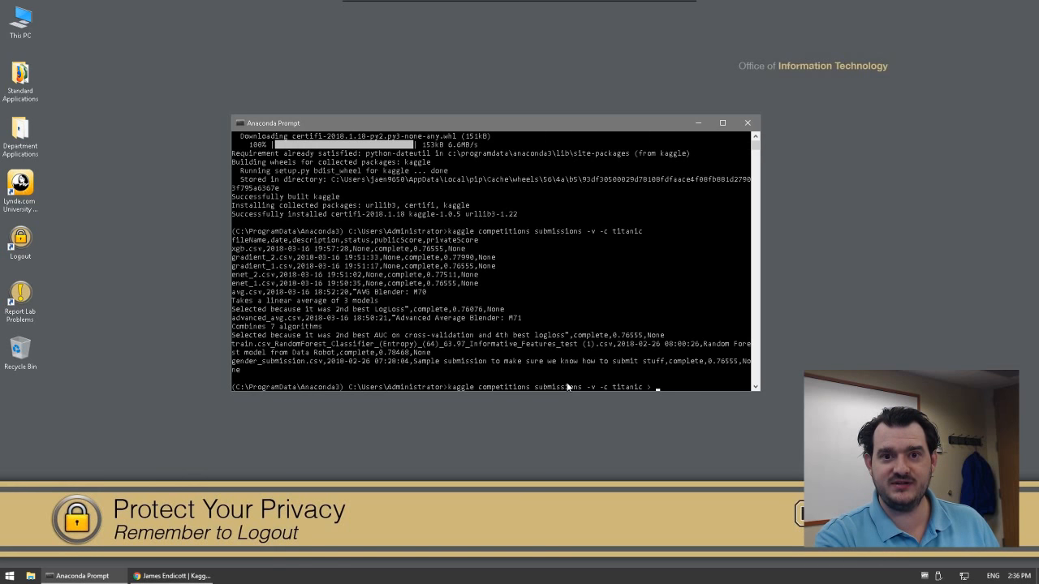
type("C:\\")
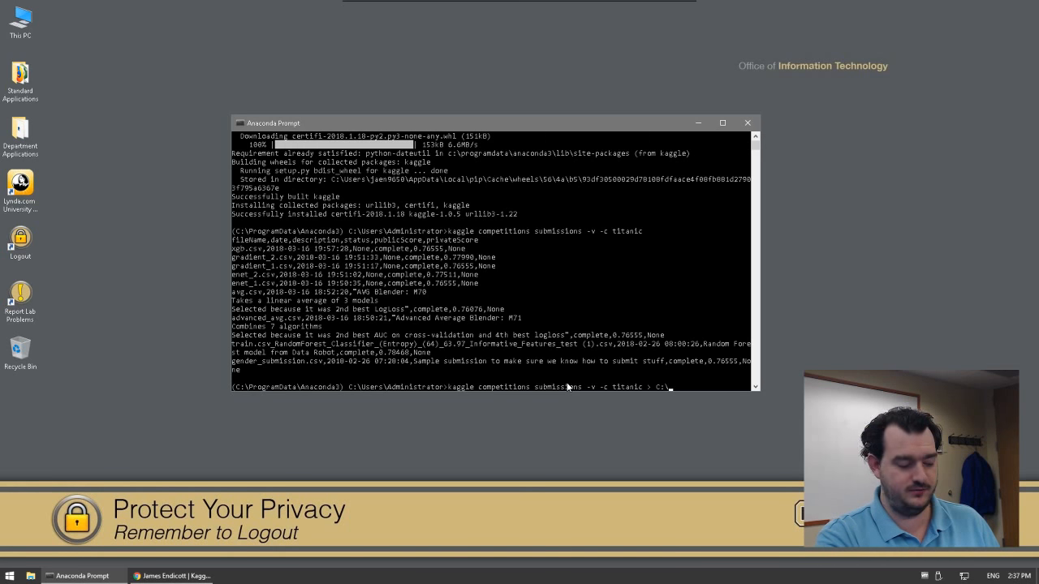
type("Users")
type("\\jaen")
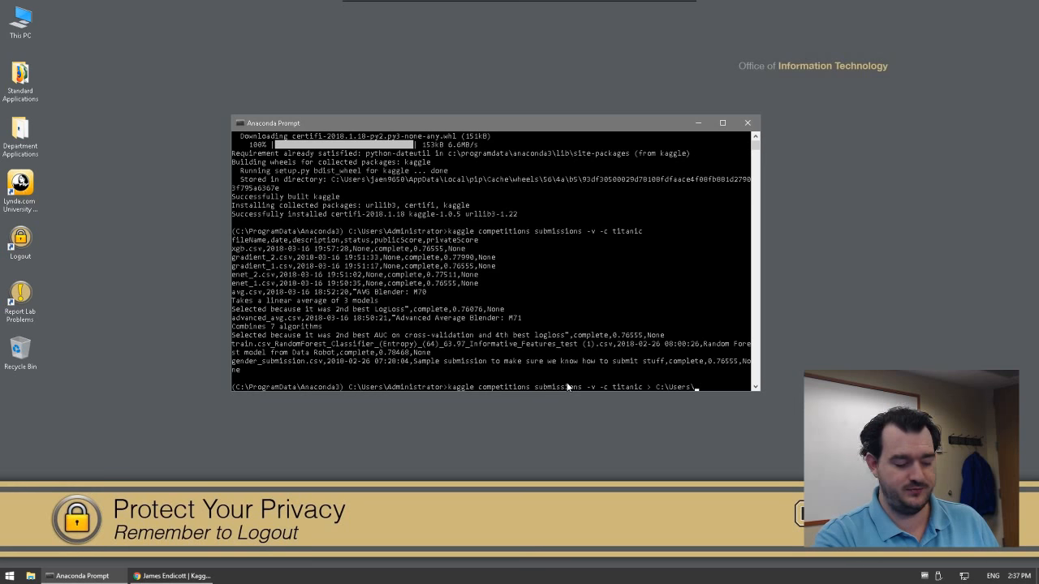
type("9")
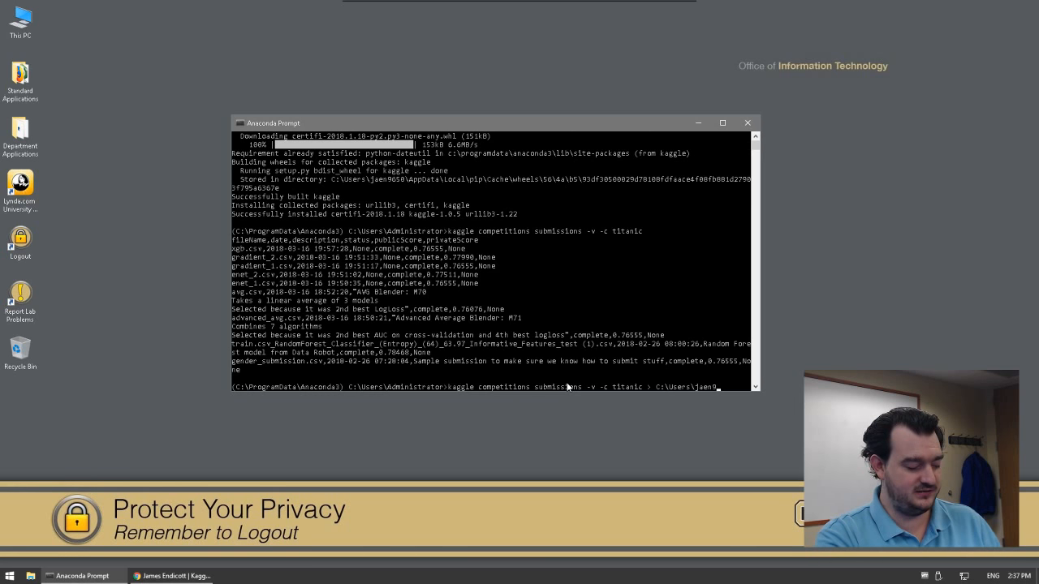
type("650\\")
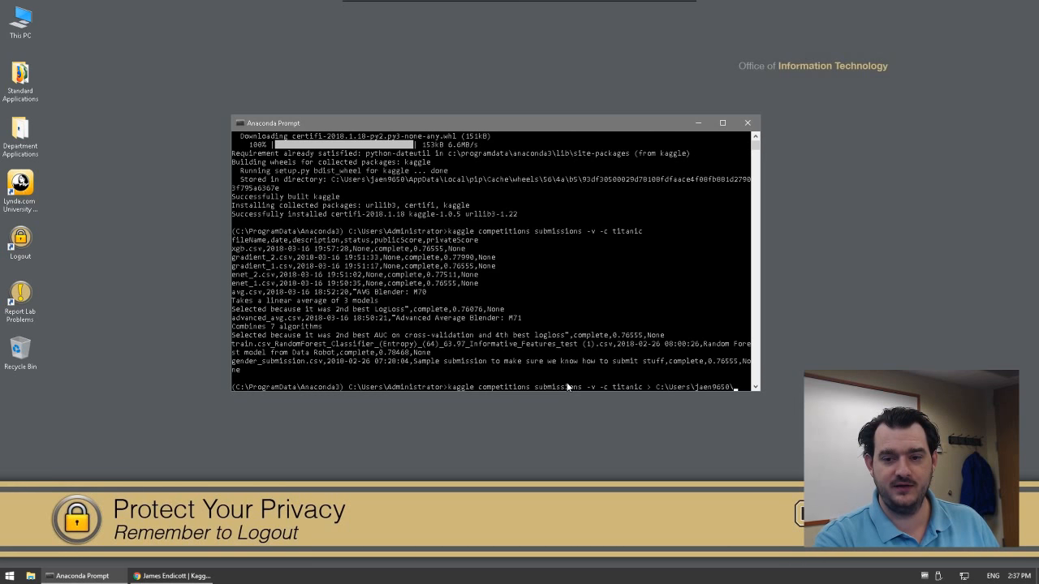
type("D")
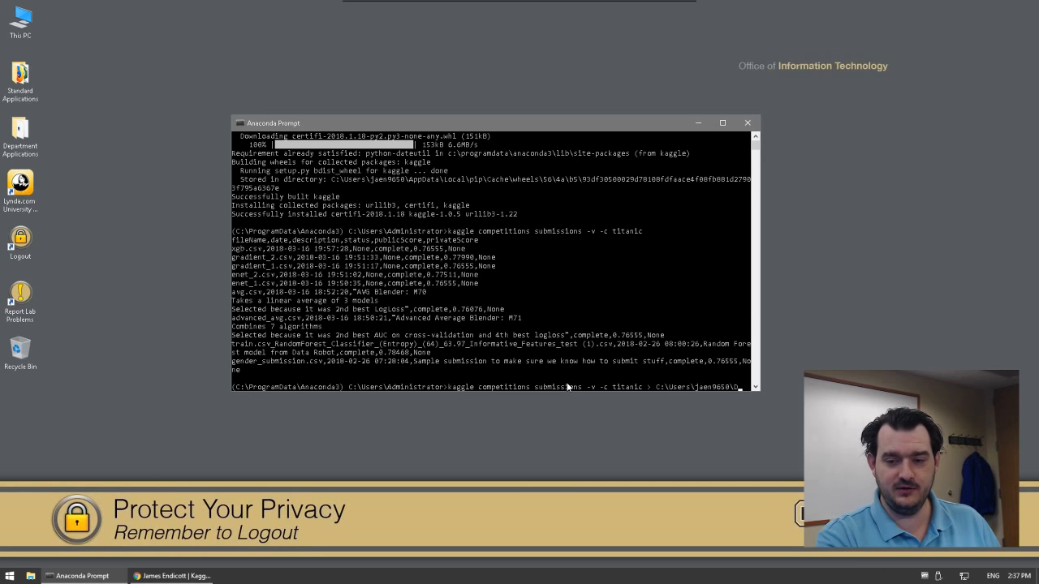
type("ownloads\\ti")
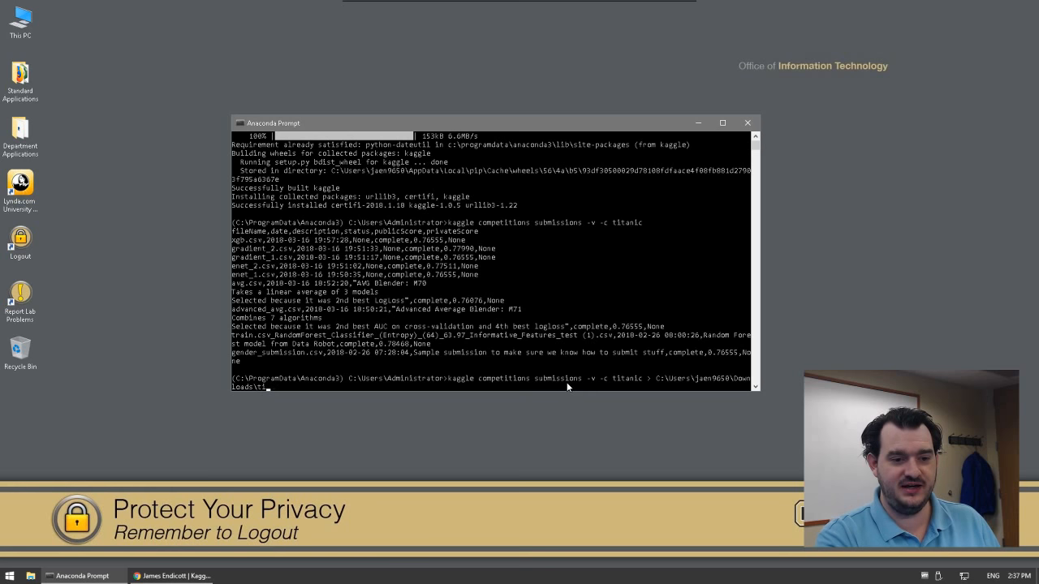
type("tanic_submisssions")
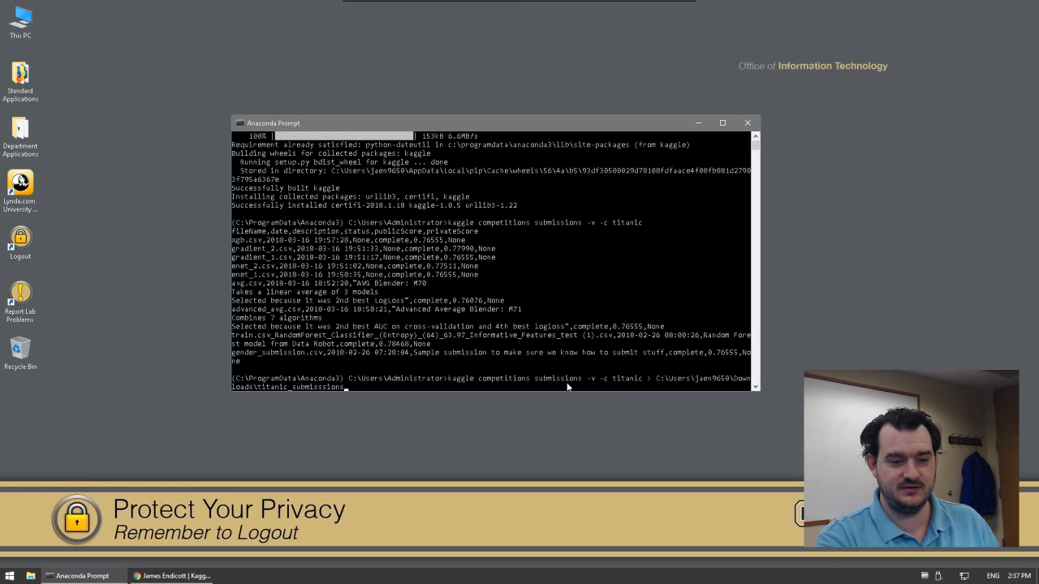
key("BackSpace")
key("BackSpace")
key("BackSpace")
key("BackSpace")
key("BackSpace")
type("ion")
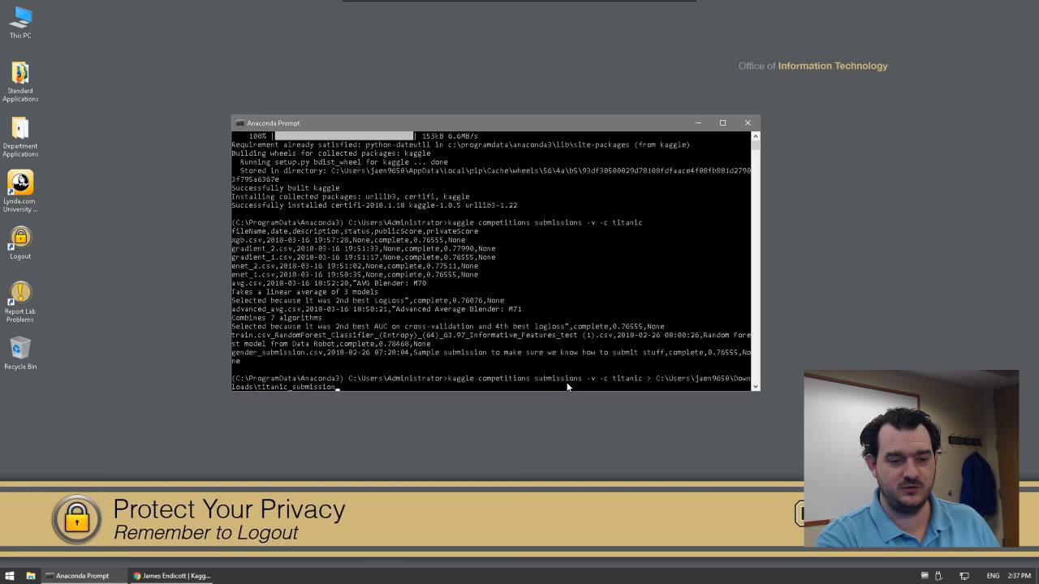
type("s.csv")
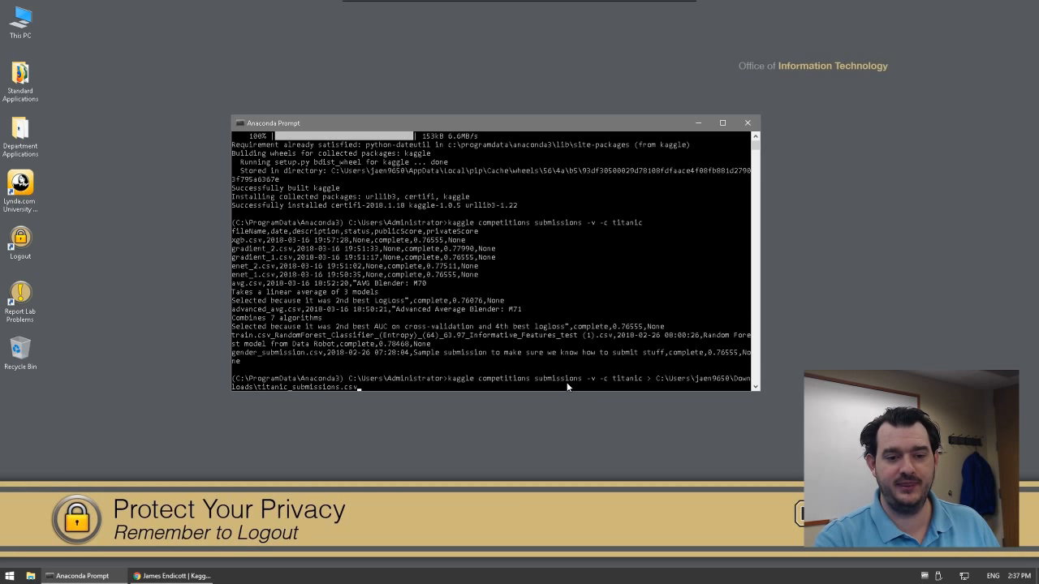
key("Return")
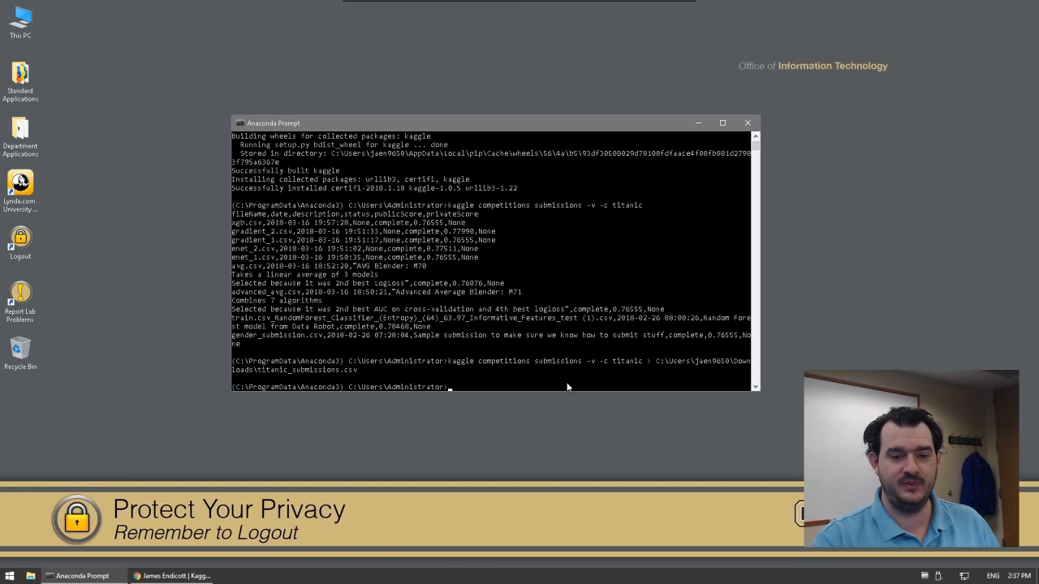
Step: Find titanic_submissions.csv in the Downloads folder in File Explorer and show its context menu
left_click(31, 576)
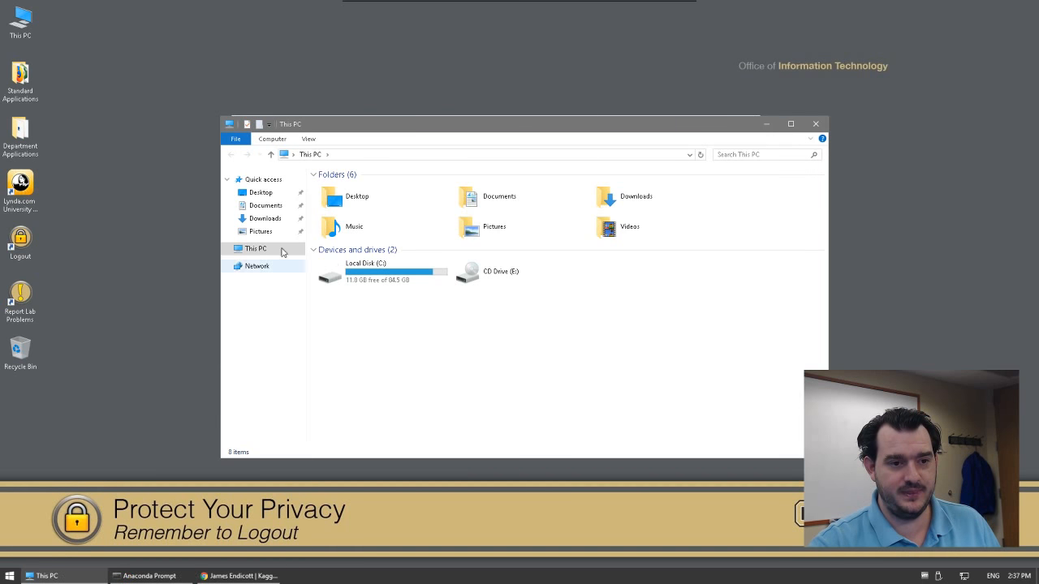
left_click(263, 220)
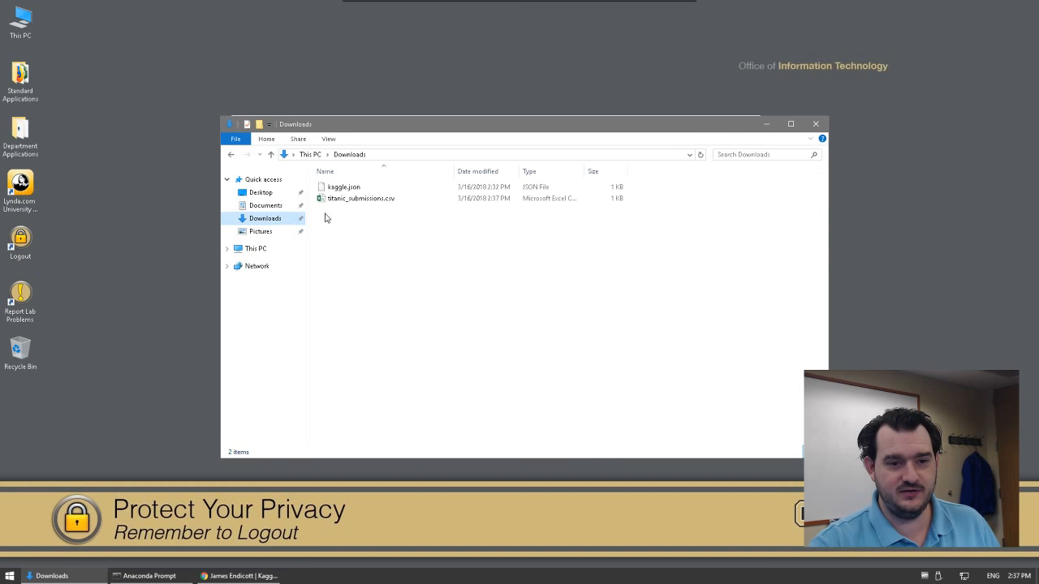
left_click(353, 200)
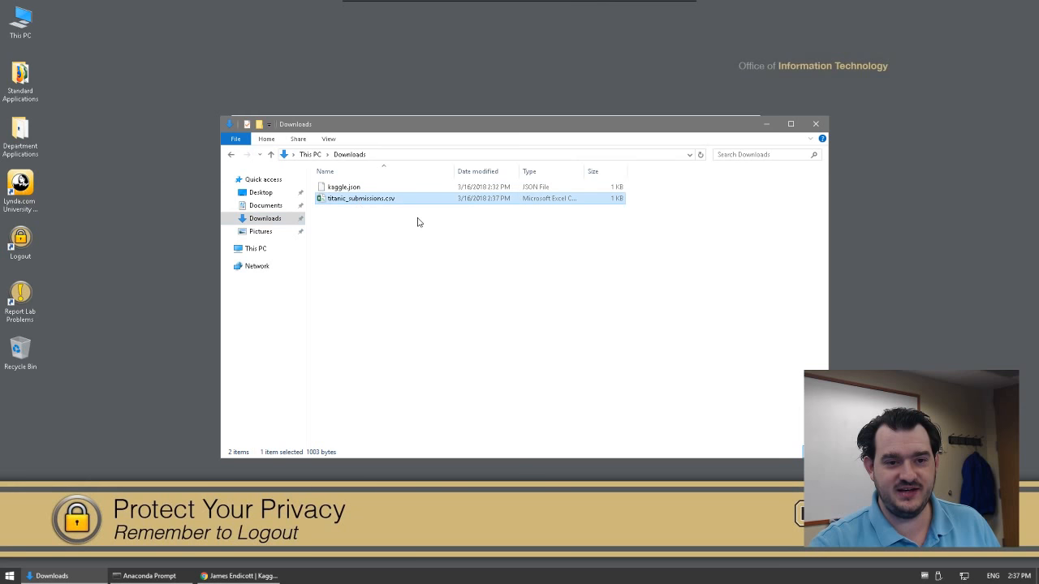
right_click(378, 202)
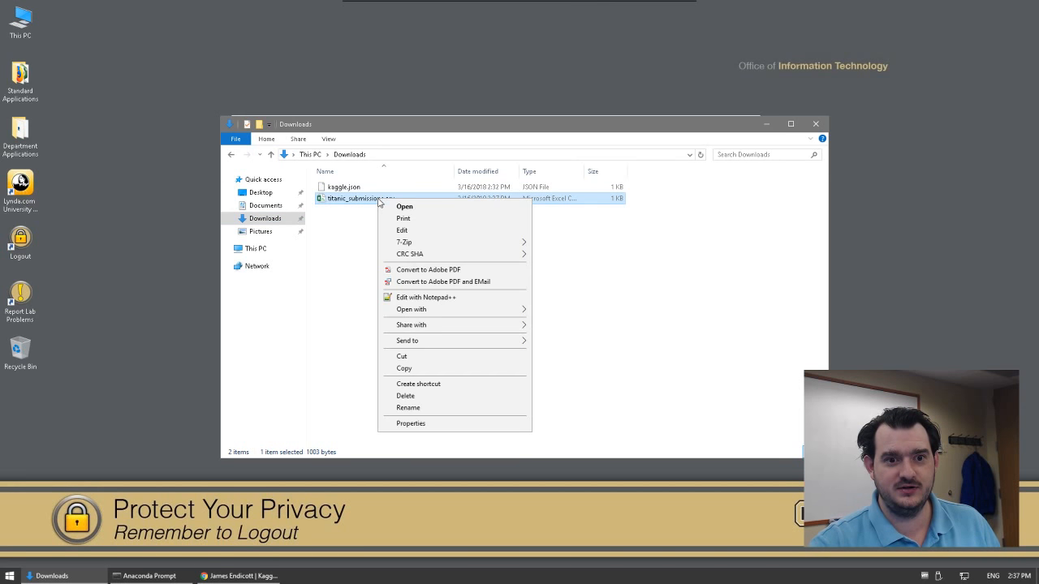
Step: View titanic_submissions.csv's submission rows in Notepad++, then close the editor
left_click(438, 299)
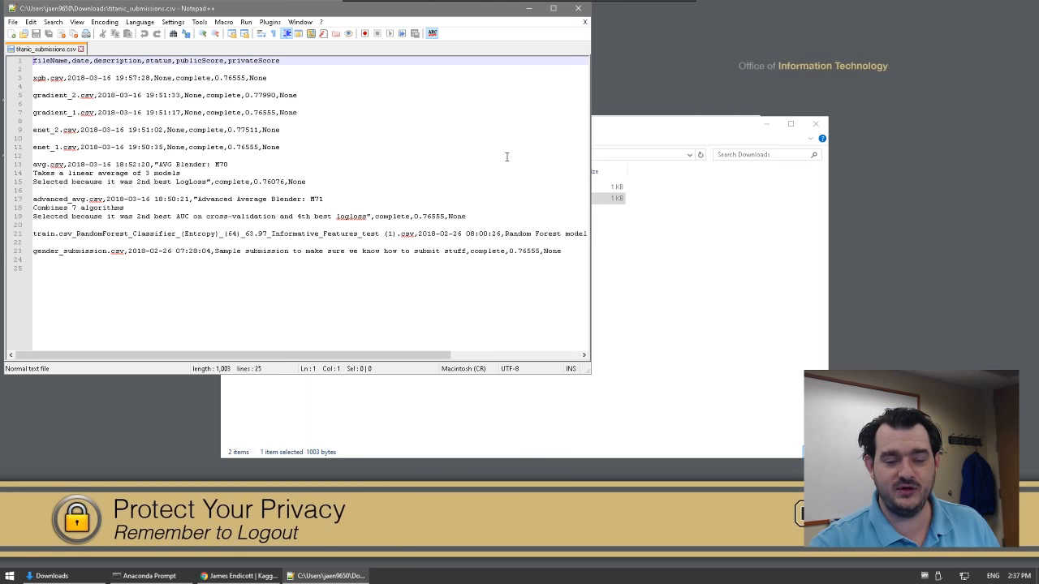
left_click(575, 9)
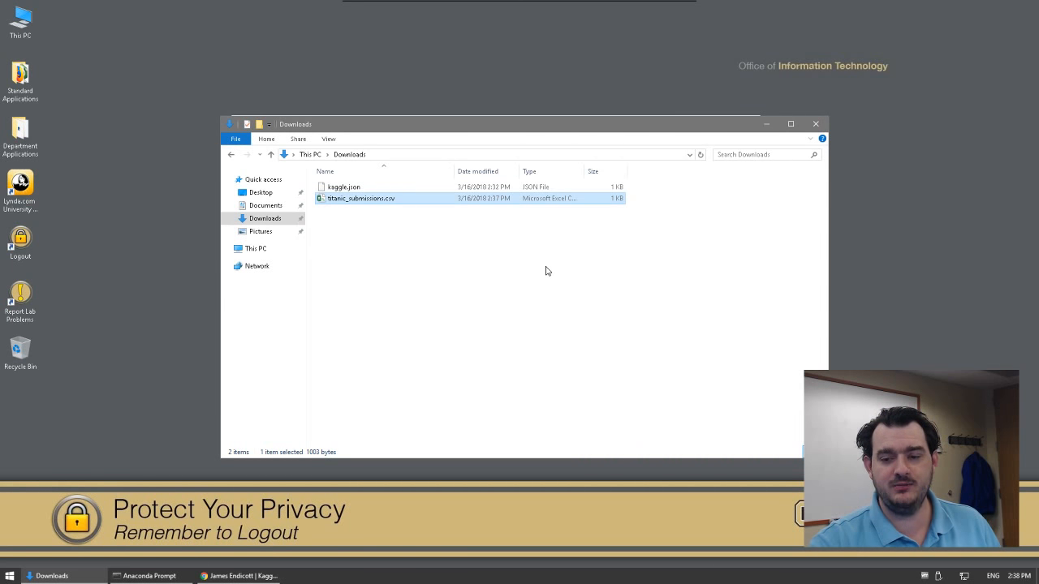